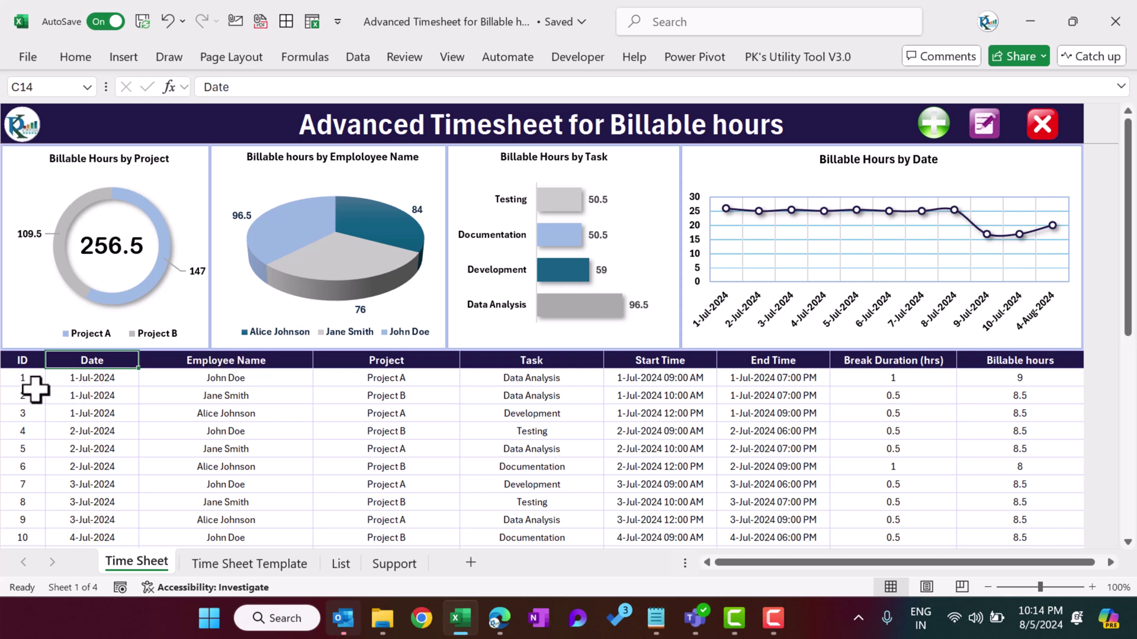
Step: Highlight the existing entries' ID, Employee Name, Date, Project and Task values
drag(24, 385, 419, 393)
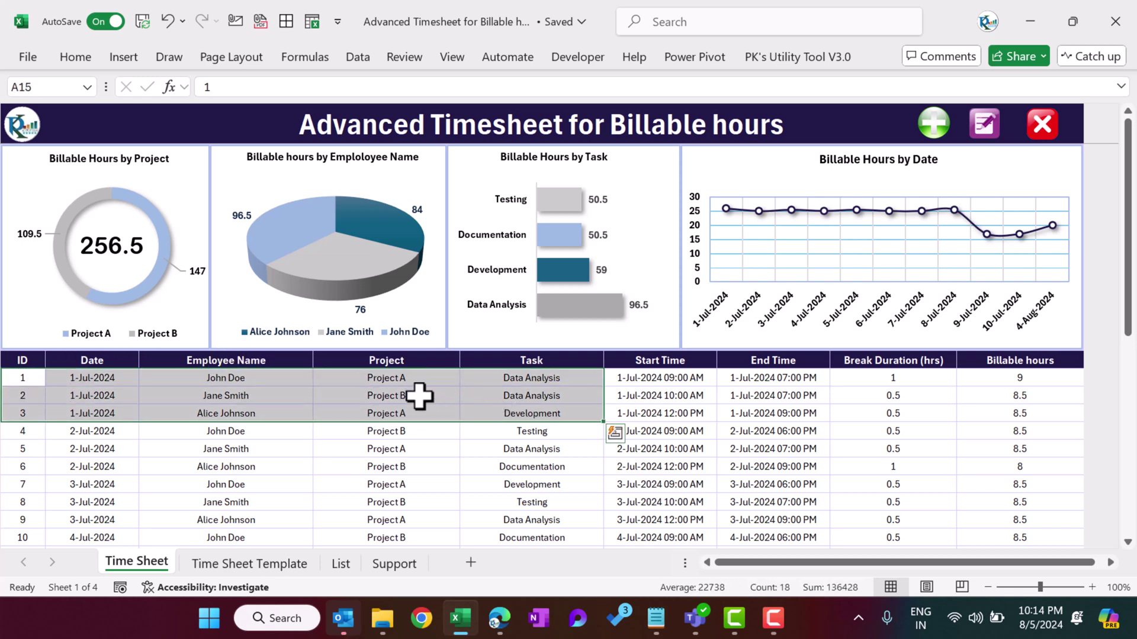
click(418, 393)
drag(19, 365, 23, 466)
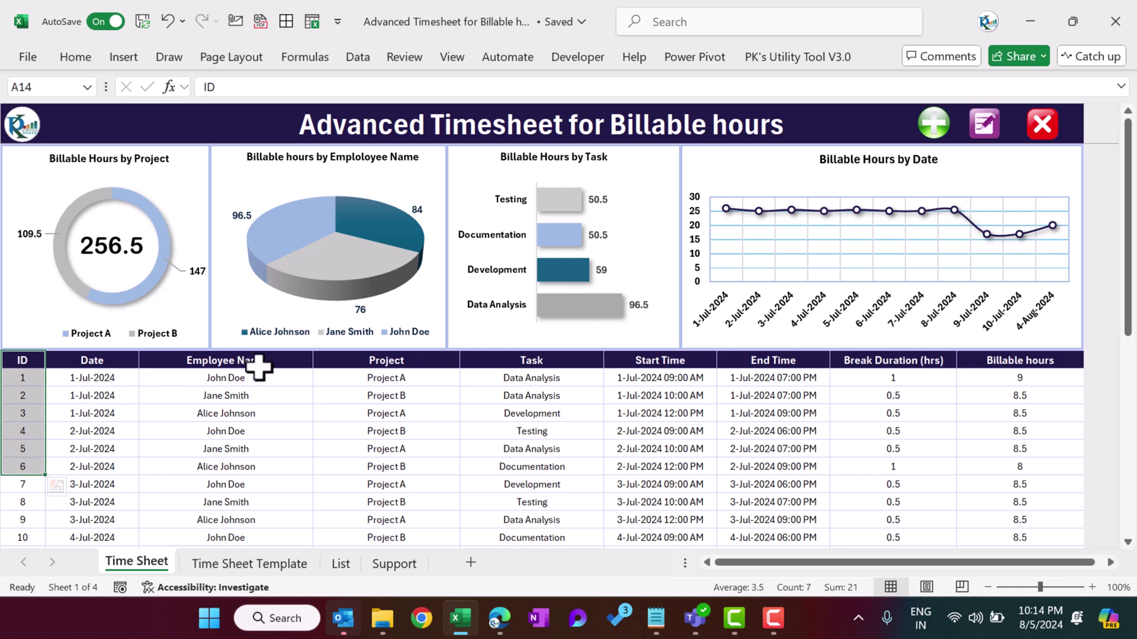
click(148, 361)
drag(127, 363, 98, 405)
drag(225, 379, 254, 431)
drag(401, 365, 419, 431)
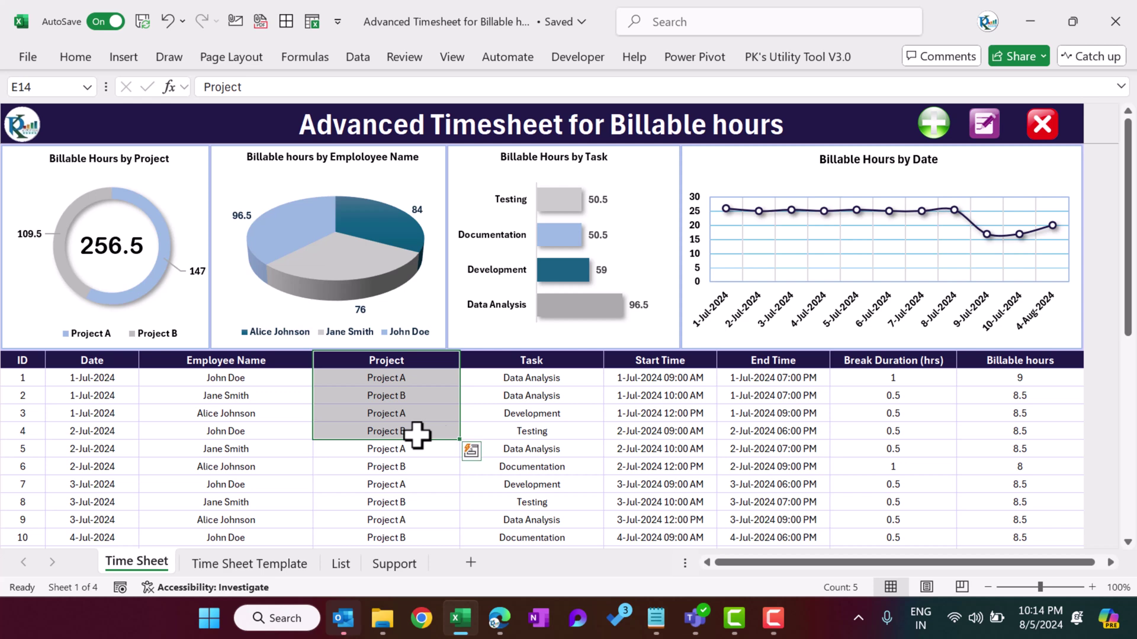
drag(551, 361, 590, 409)
Step: Highlight the Start Time, End Time, Break Duration and Billable hours values of those entries
drag(684, 363, 686, 415)
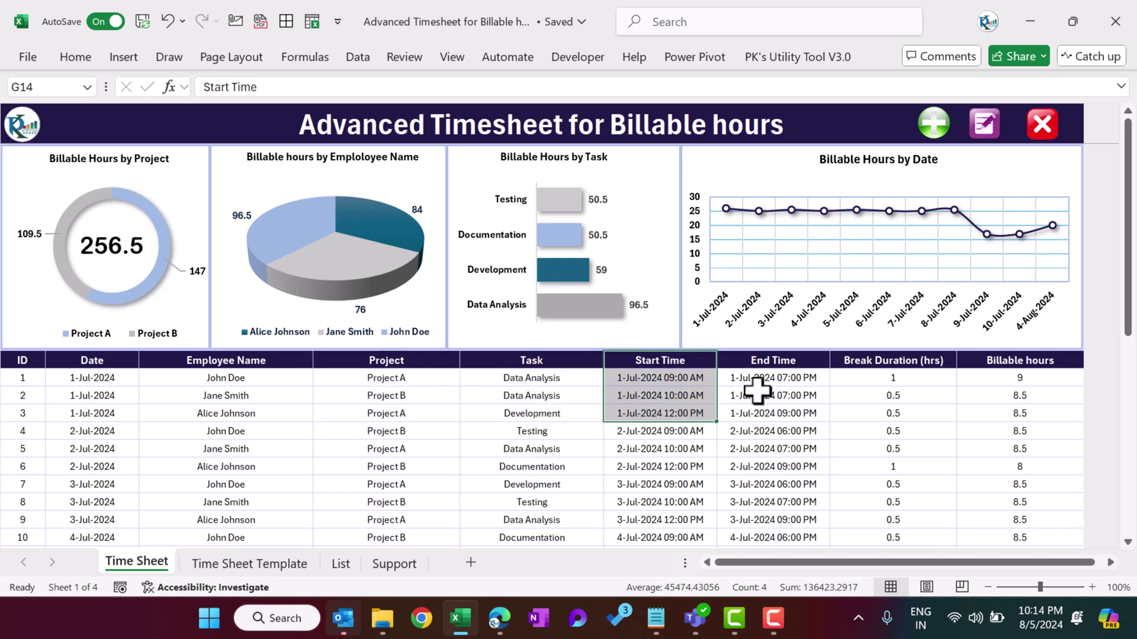
click(793, 366)
drag(793, 373, 793, 409)
drag(875, 363, 906, 418)
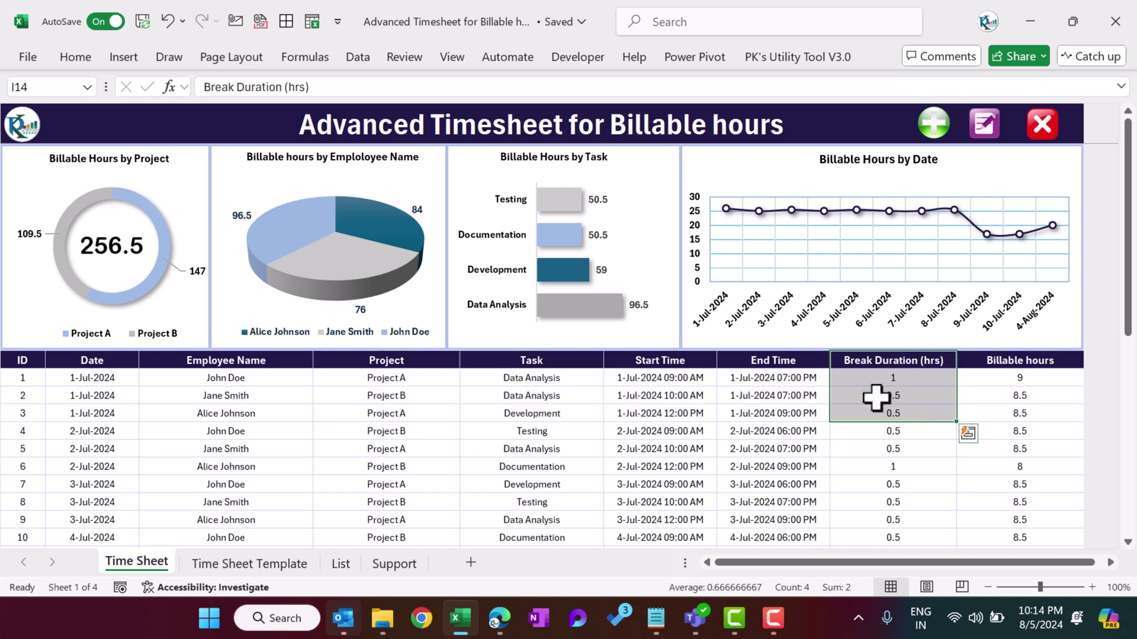
drag(1024, 363, 1041, 464)
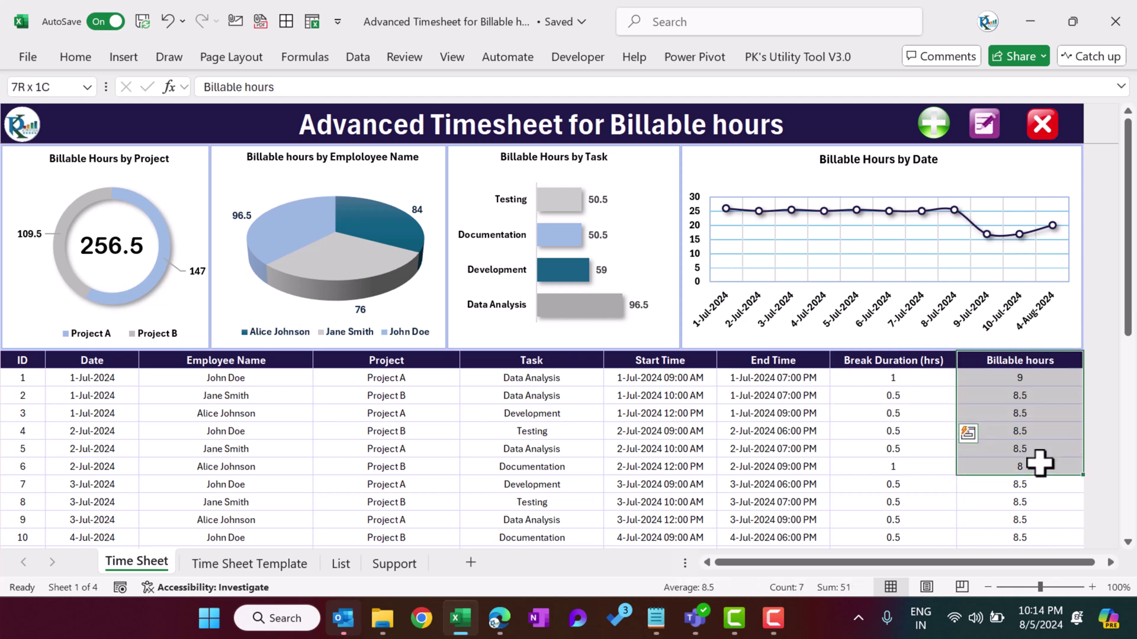
click(886, 399)
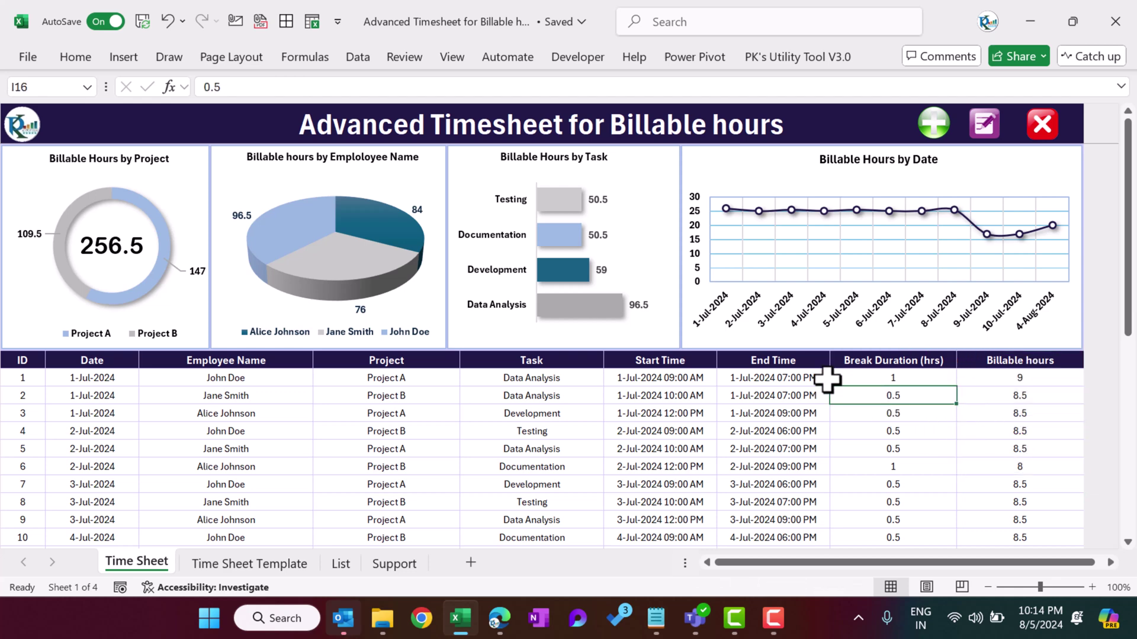
scroll(408, 407, down, 8)
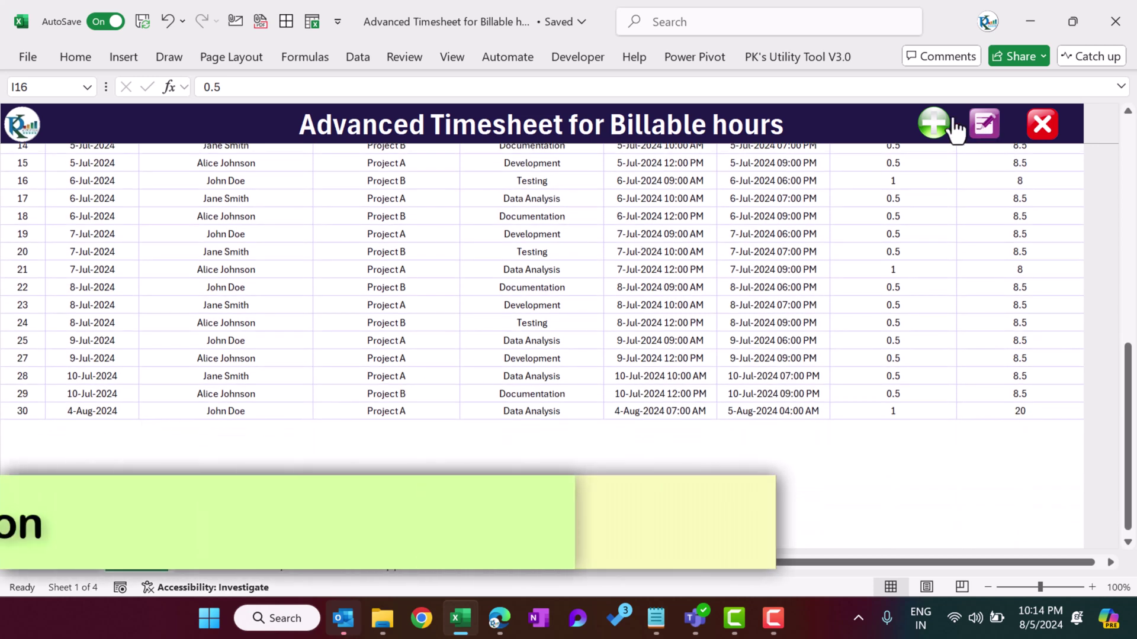
Step: In the entry form, choose employee John Doe, Project A and task Data Analysis
click(934, 125)
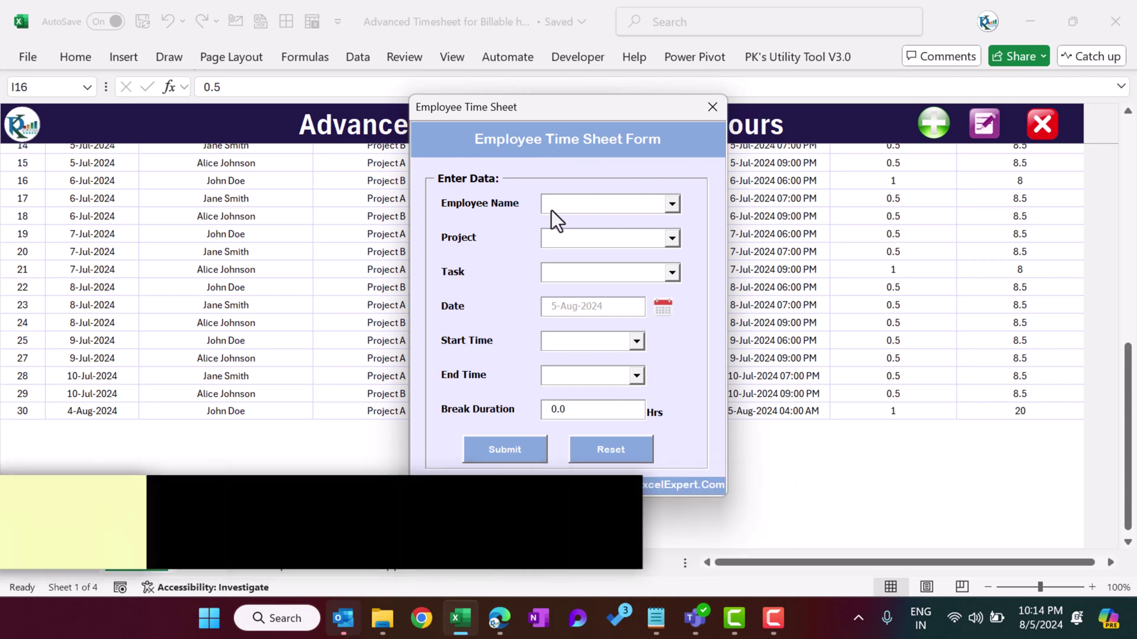
click(672, 205)
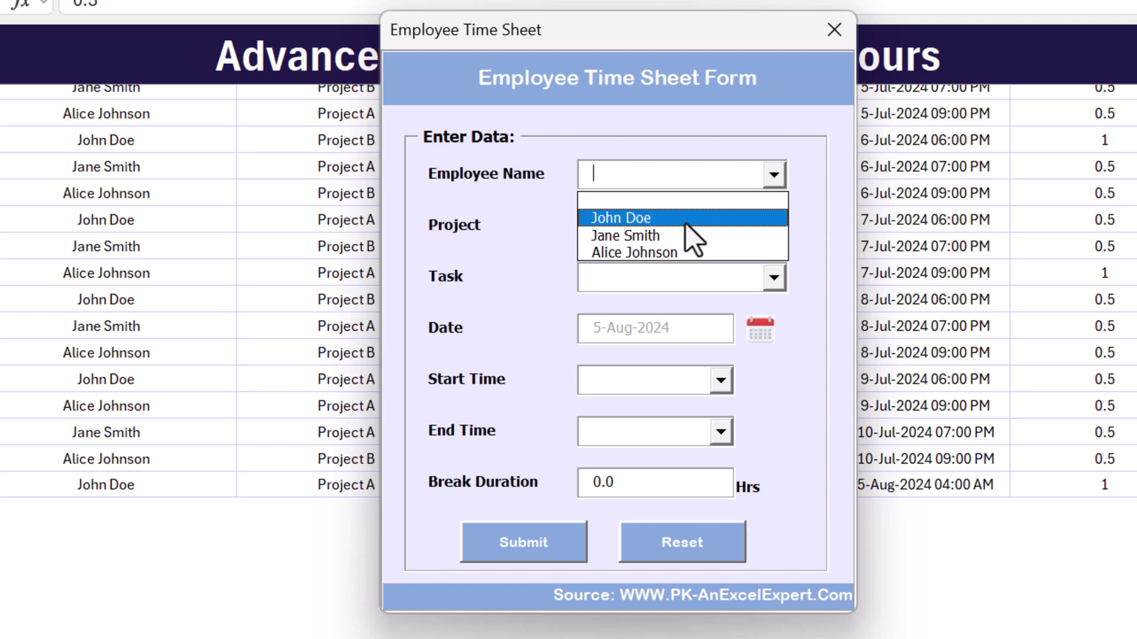
click(681, 220)
click(772, 226)
click(713, 268)
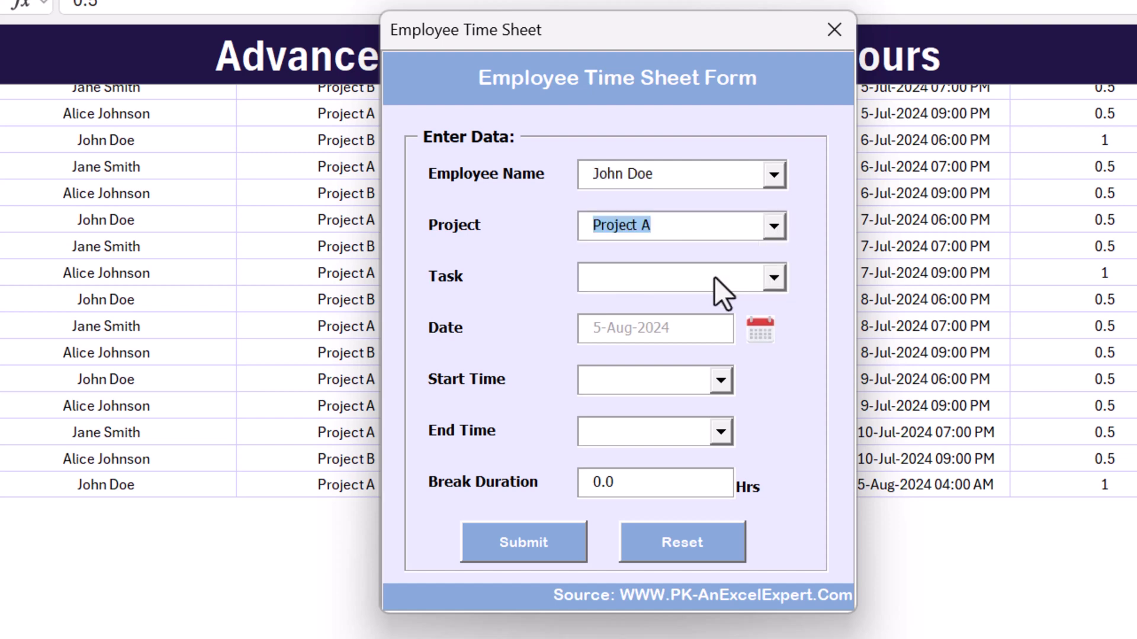
click(780, 279)
click(705, 320)
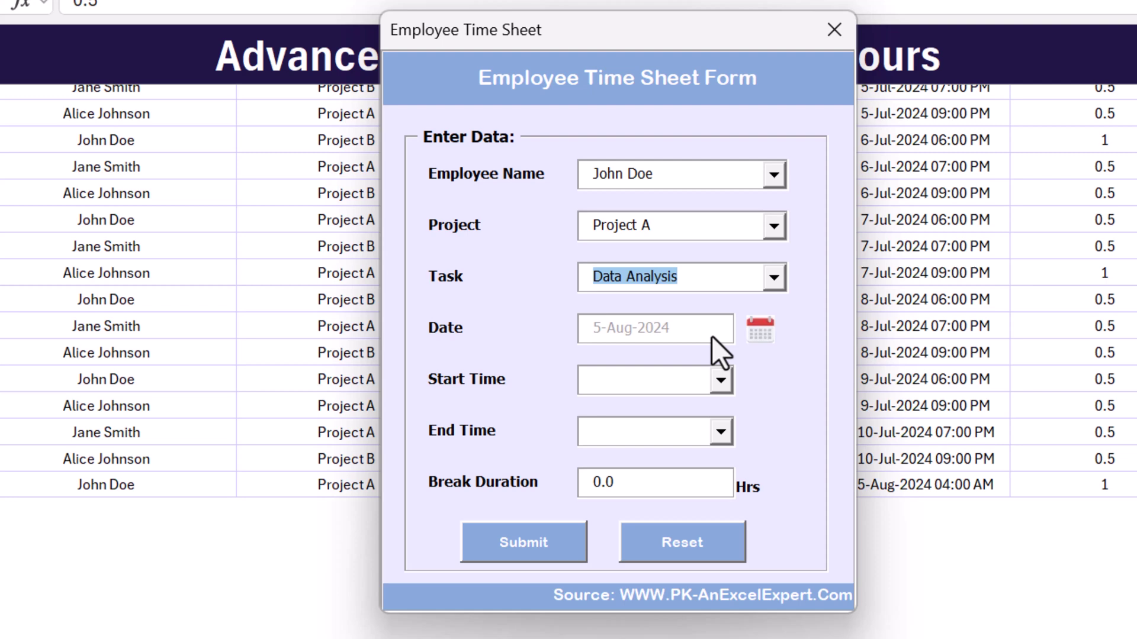
Step: Set the entry date to 12 July 2024 and the start time to 10:00 AM
click(761, 330)
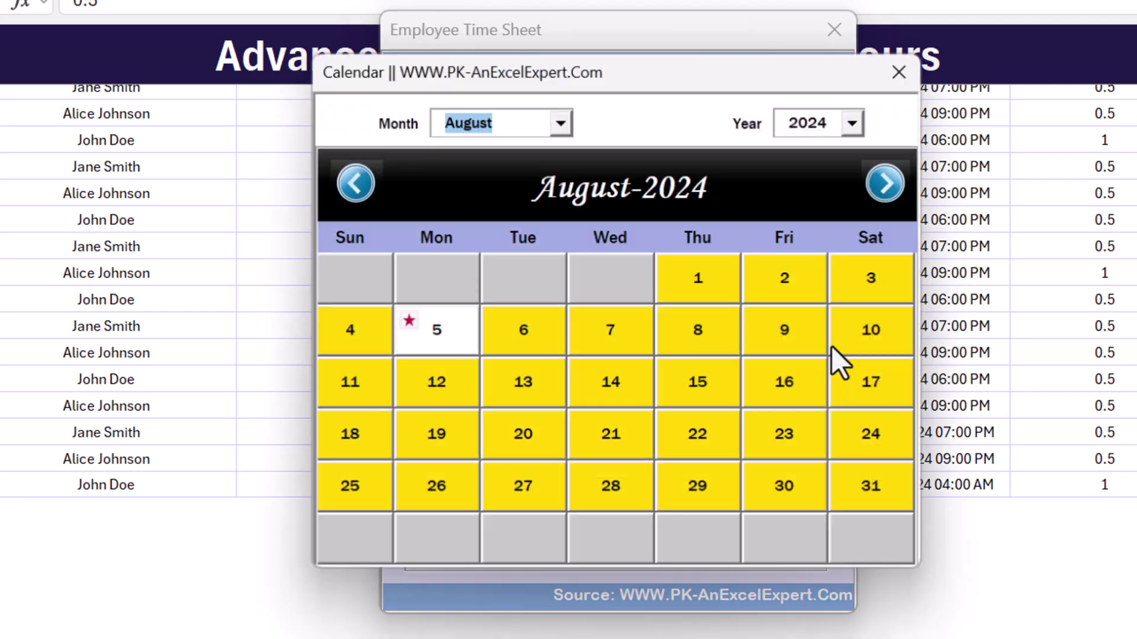
click(353, 181)
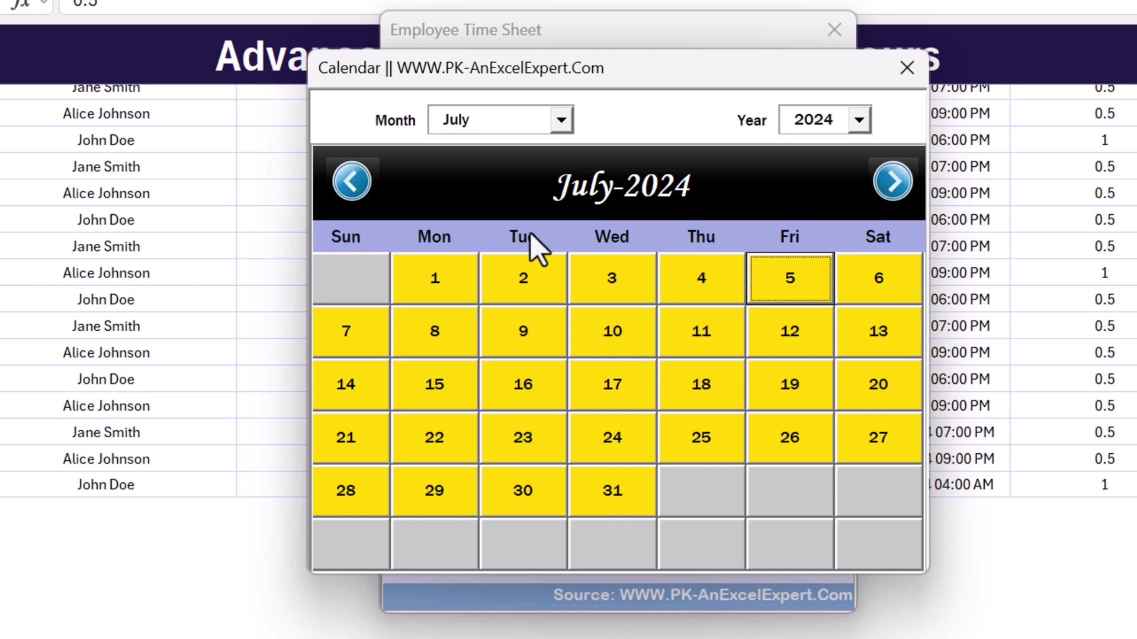
click(827, 325)
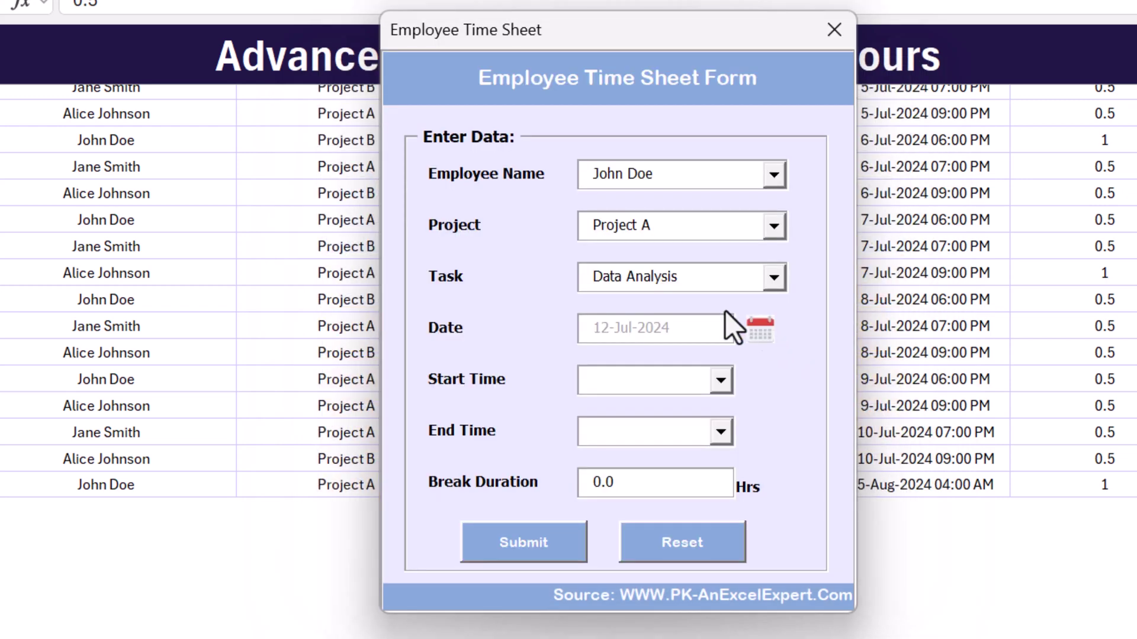
click(720, 385)
drag(731, 466, 722, 570)
click(658, 477)
Step: Set the end time to 07:00 PM with a 1.0-hour break and submit the entry
click(727, 431)
scroll(722, 553, down, 10)
click(651, 628)
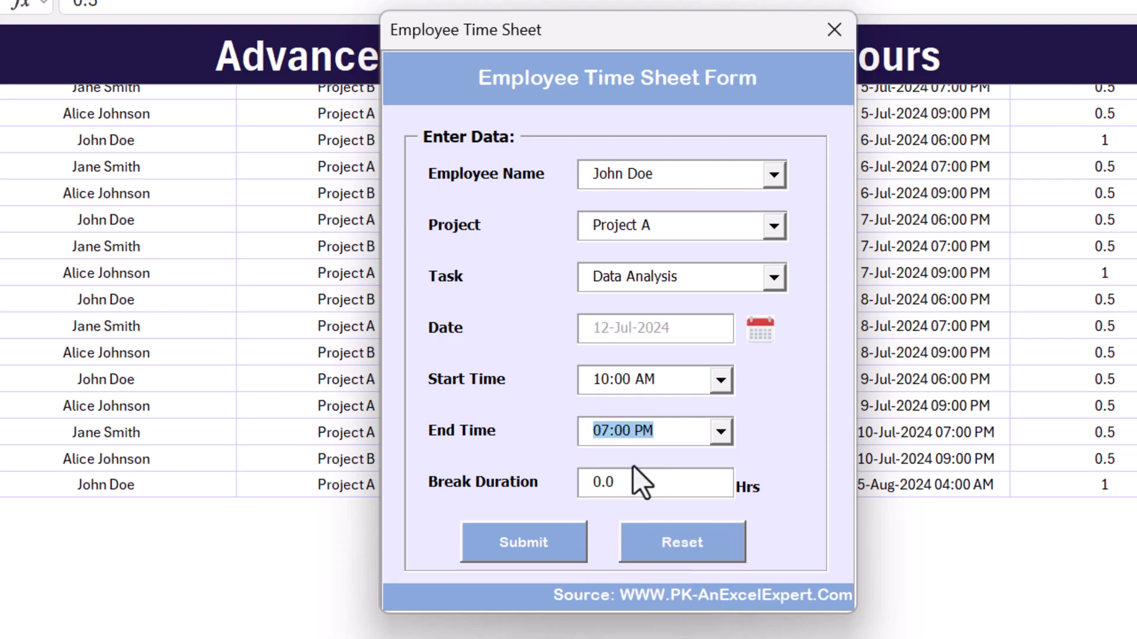
drag(598, 478, 579, 480)
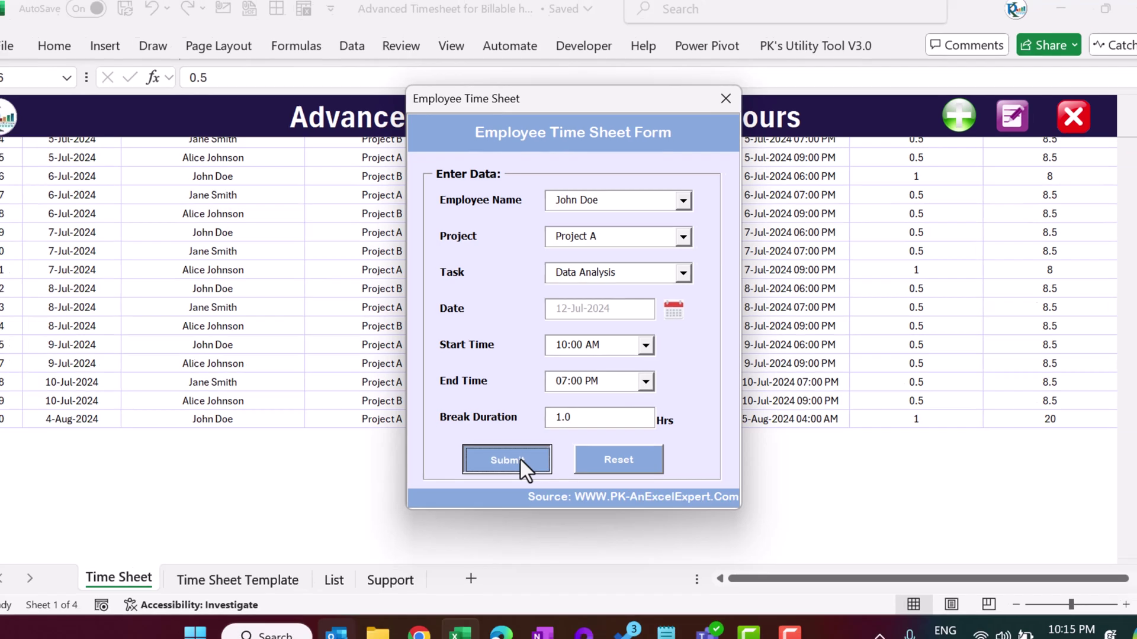
click(540, 541)
click(647, 371)
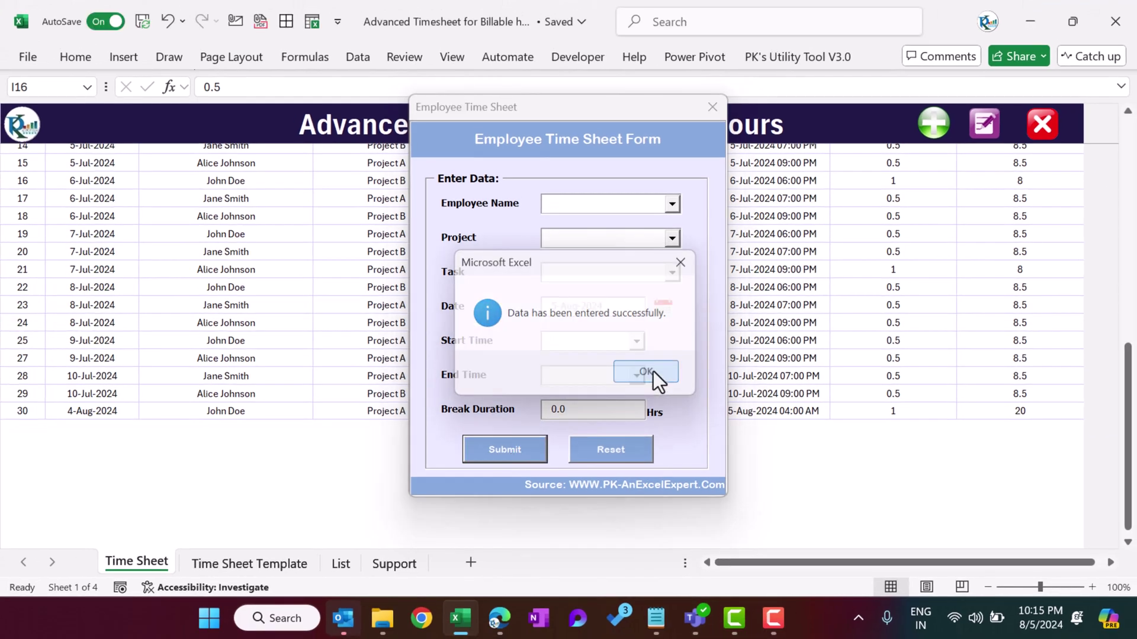
Step: Close the form, review the new row 31 entry, then scroll up to the dashboard
click(713, 104)
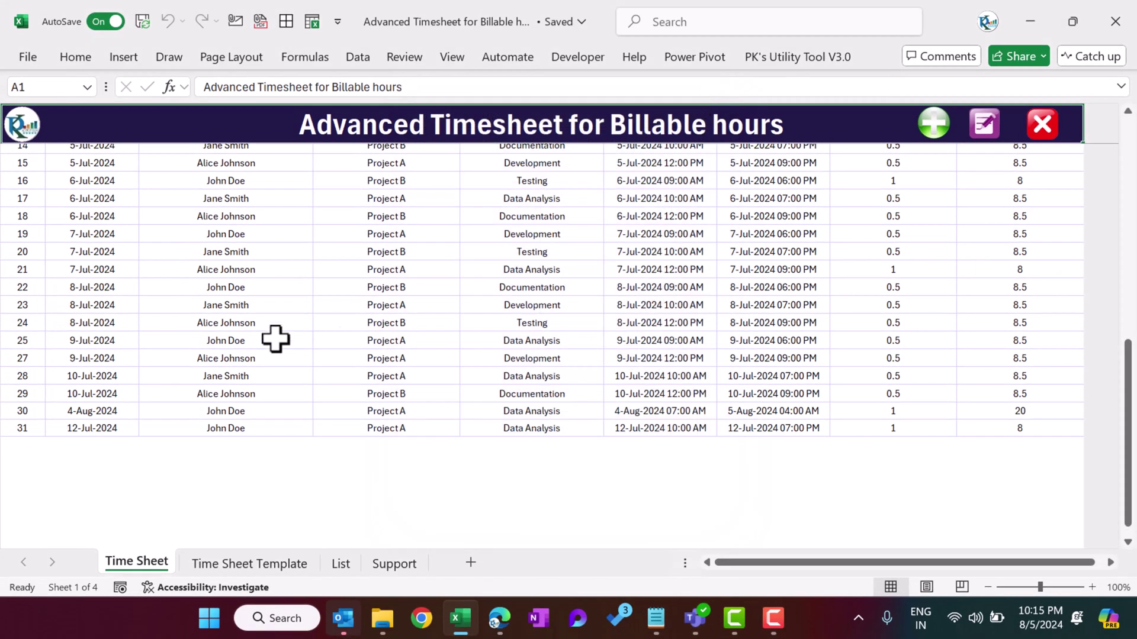
drag(83, 426, 573, 427)
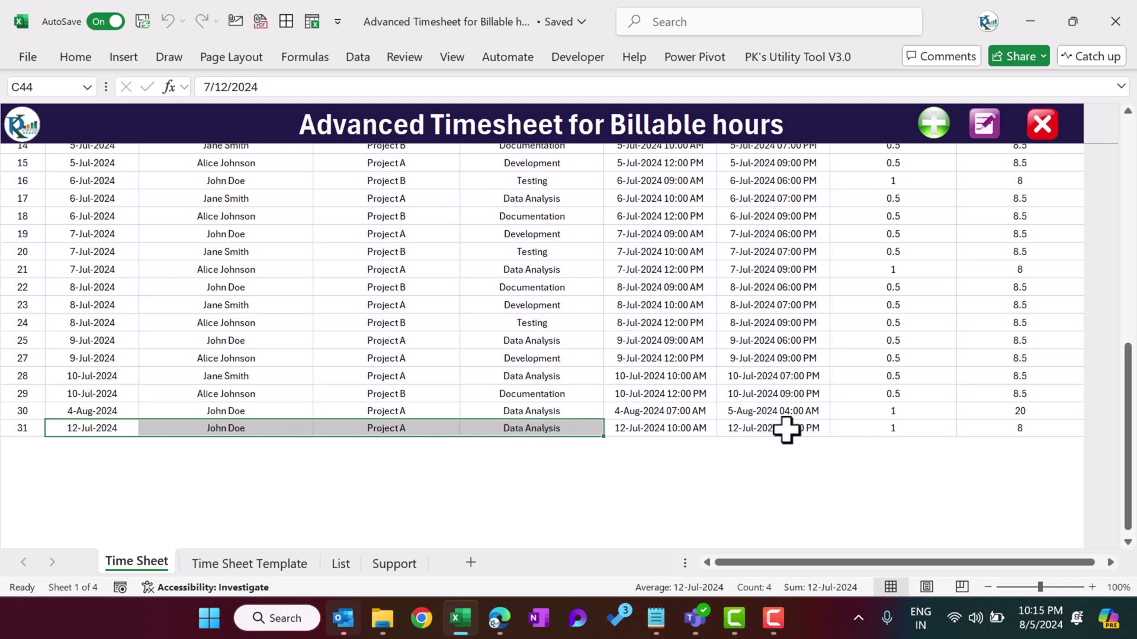
drag(781, 428, 409, 426)
scroll(664, 393, up, 6)
scroll(664, 393, up, 3)
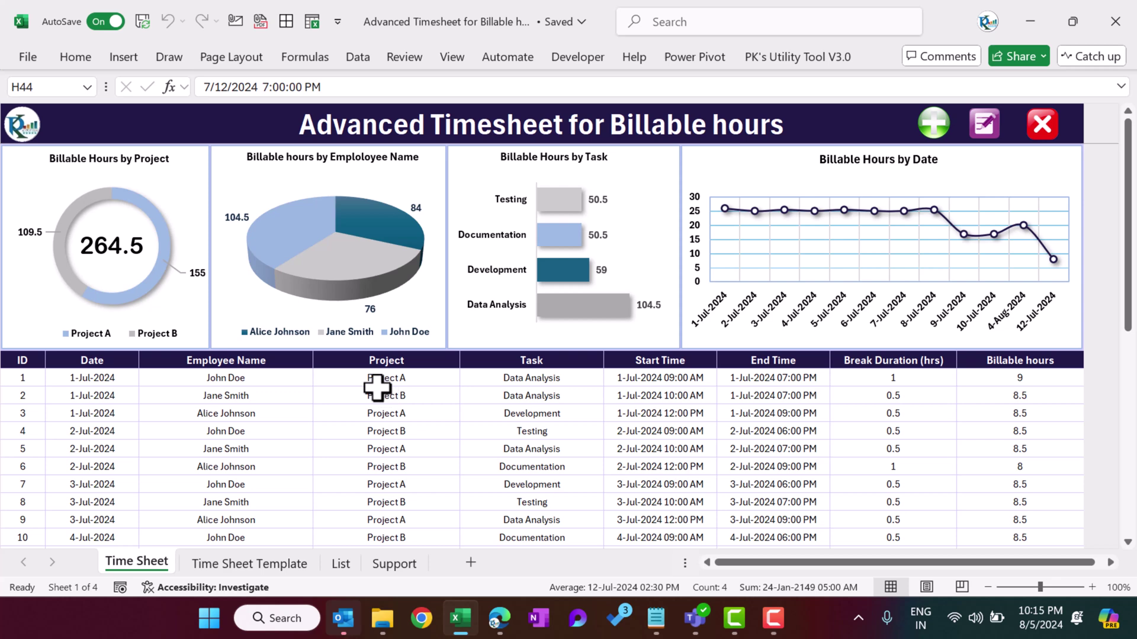
click(377, 362)
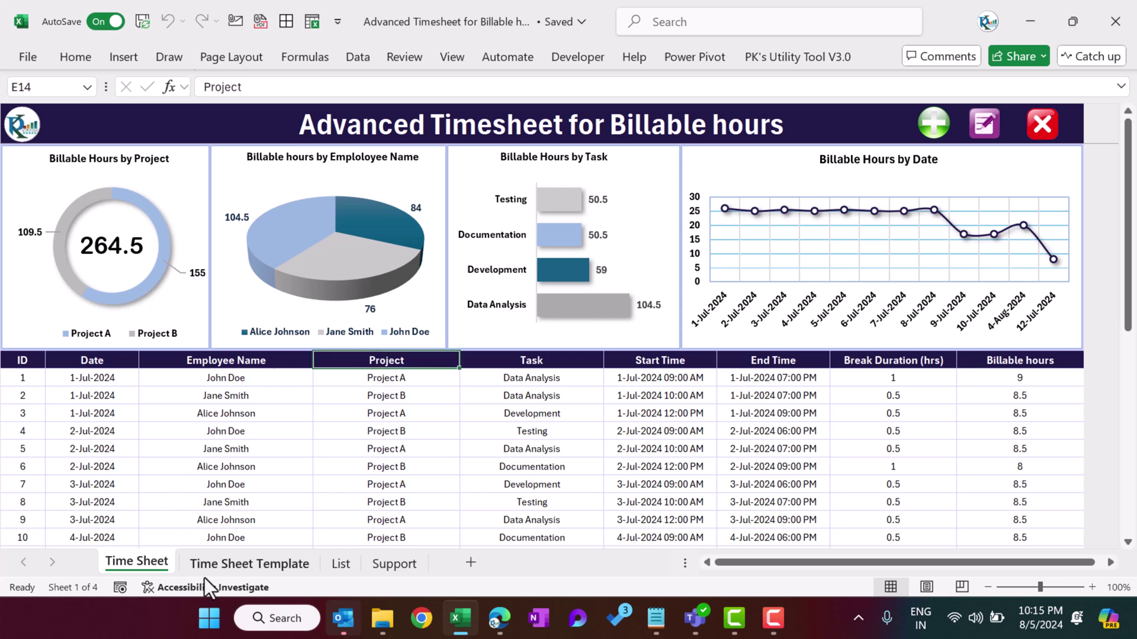
click(277, 568)
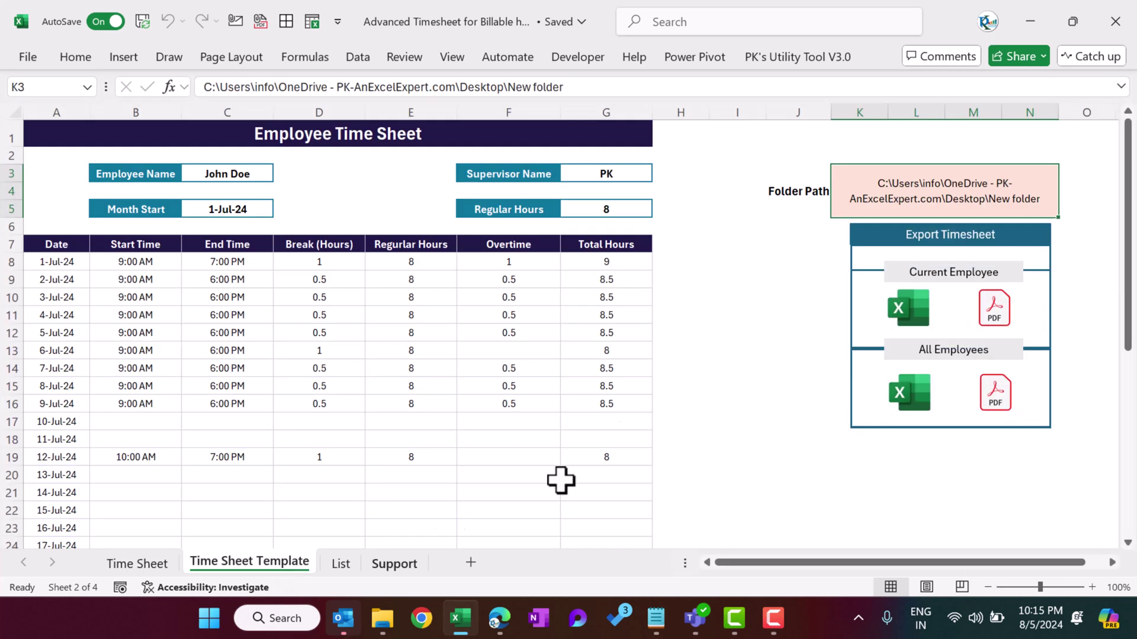
click(50, 247)
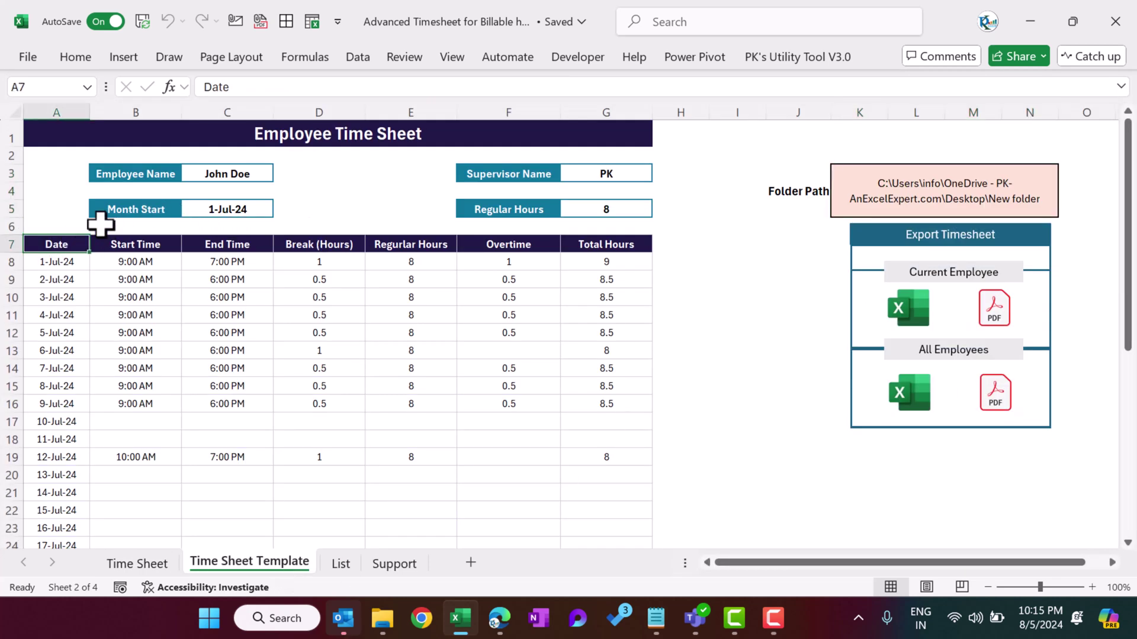
click(242, 173)
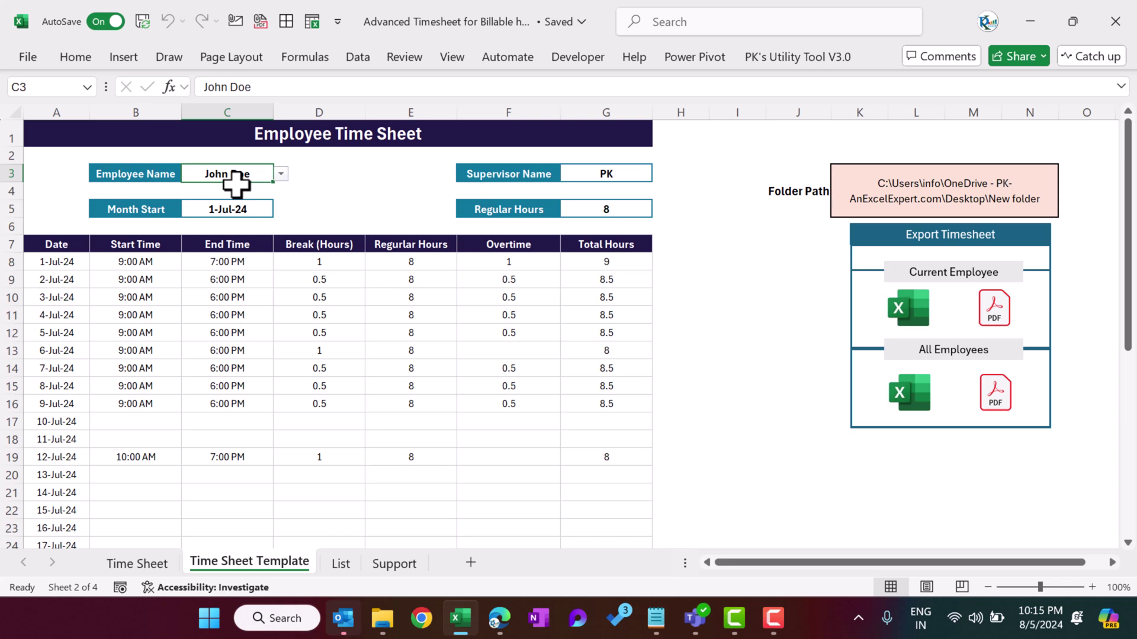
click(280, 174)
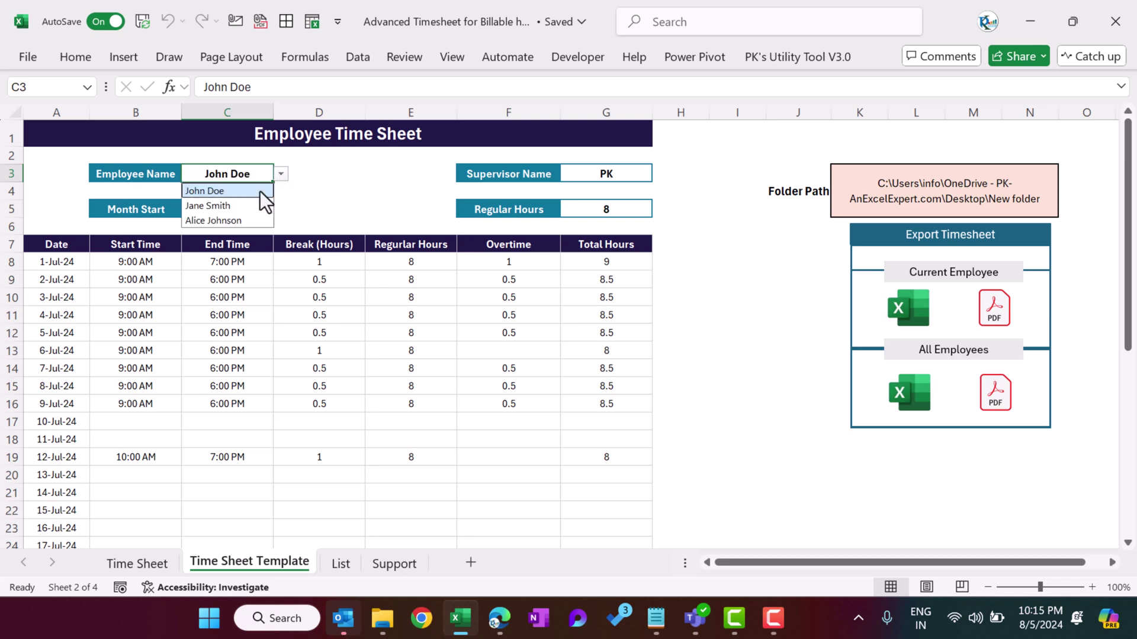
click(233, 206)
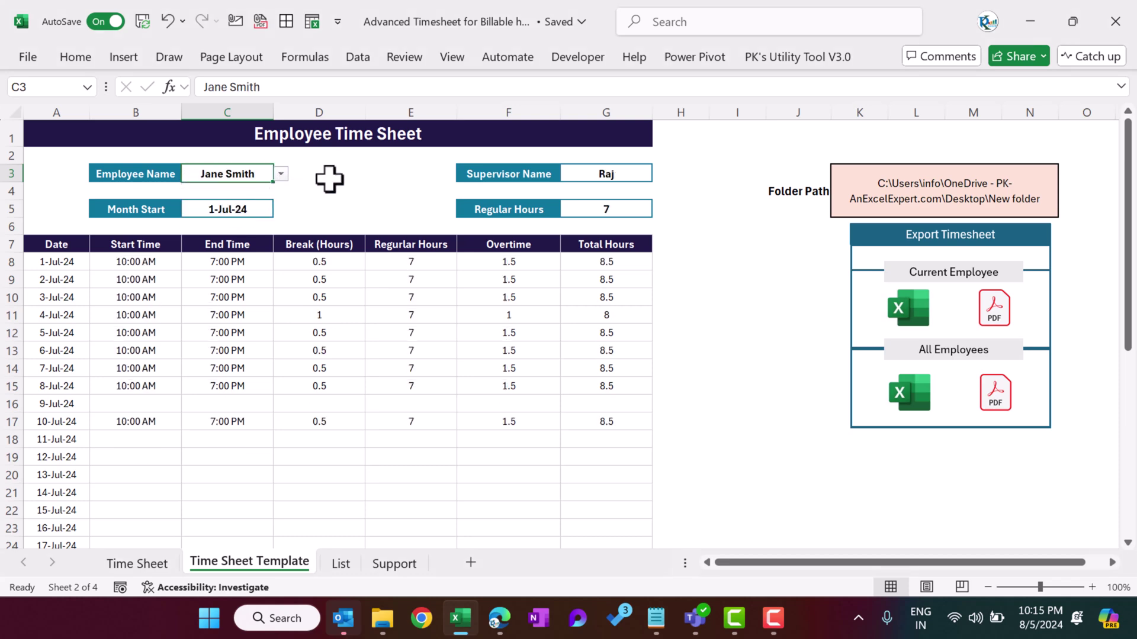
click(157, 203)
key(Right)
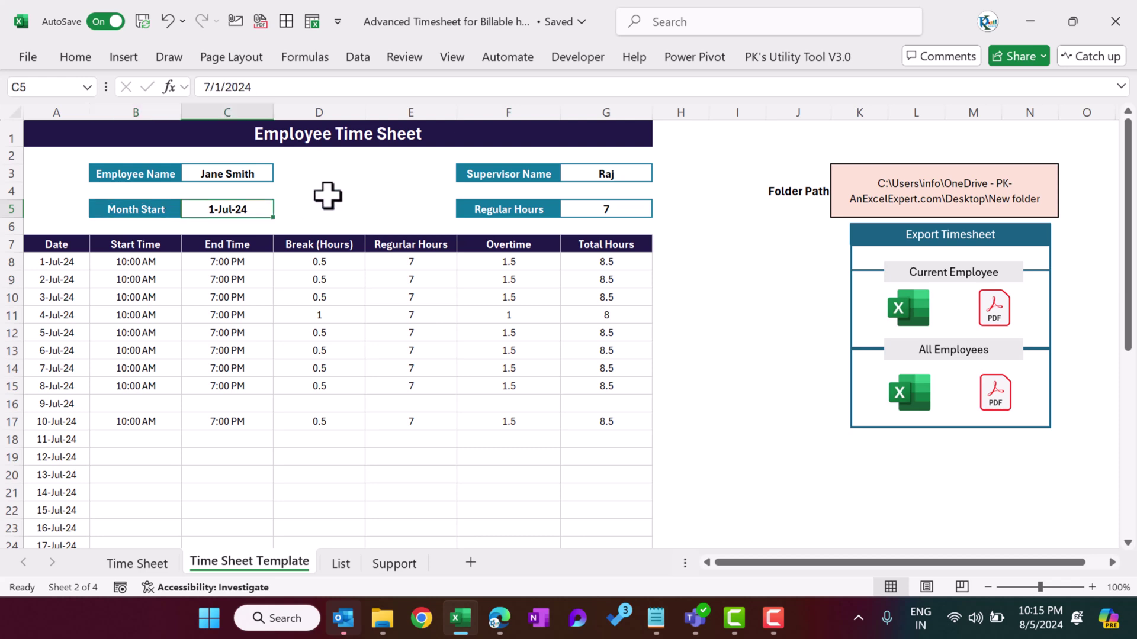
text(1aug)
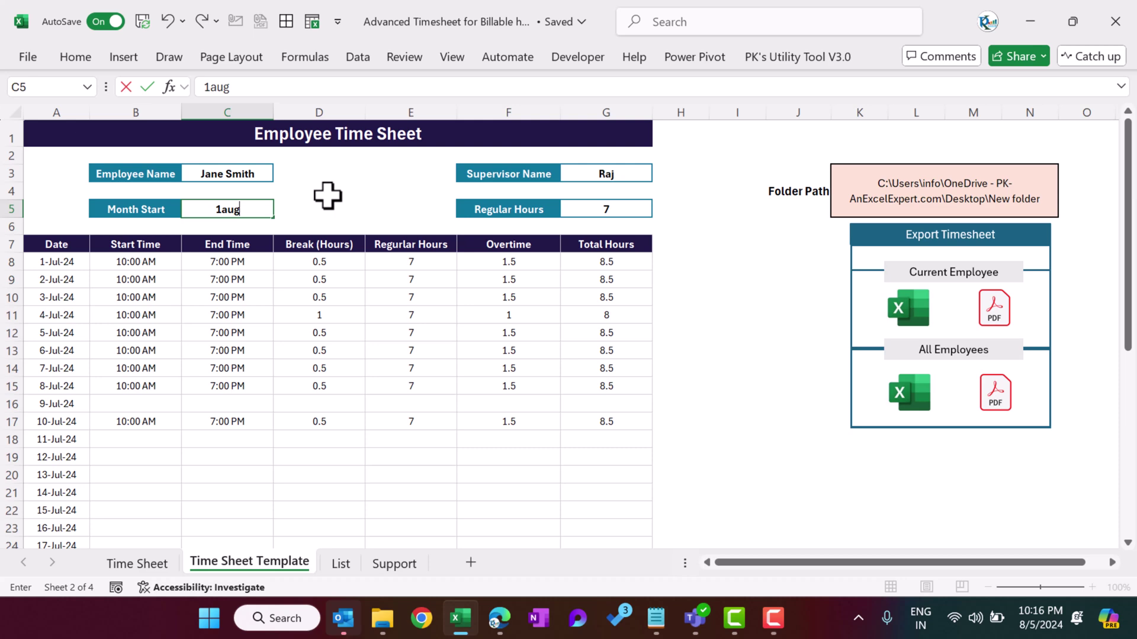
key(Return)
click(253, 173)
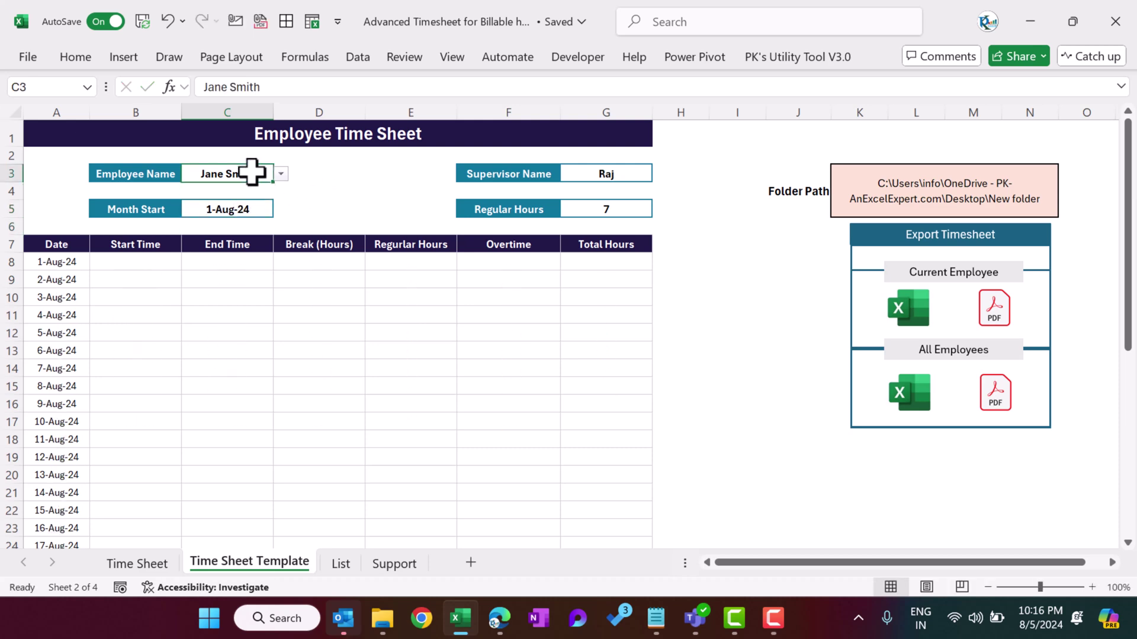
click(279, 174)
click(254, 186)
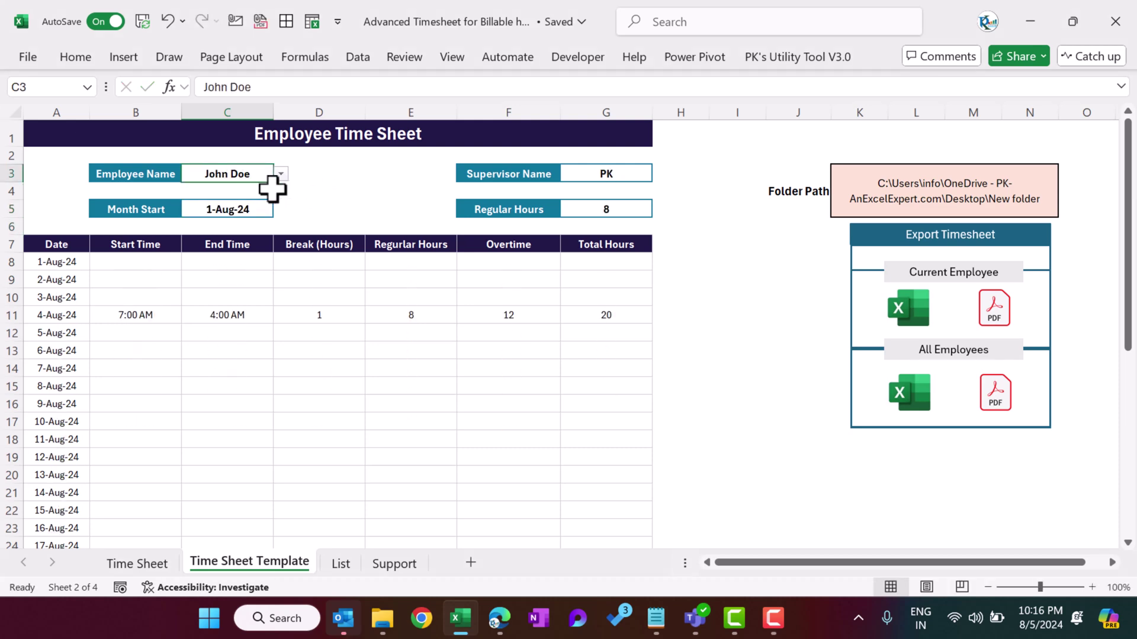
click(56, 315)
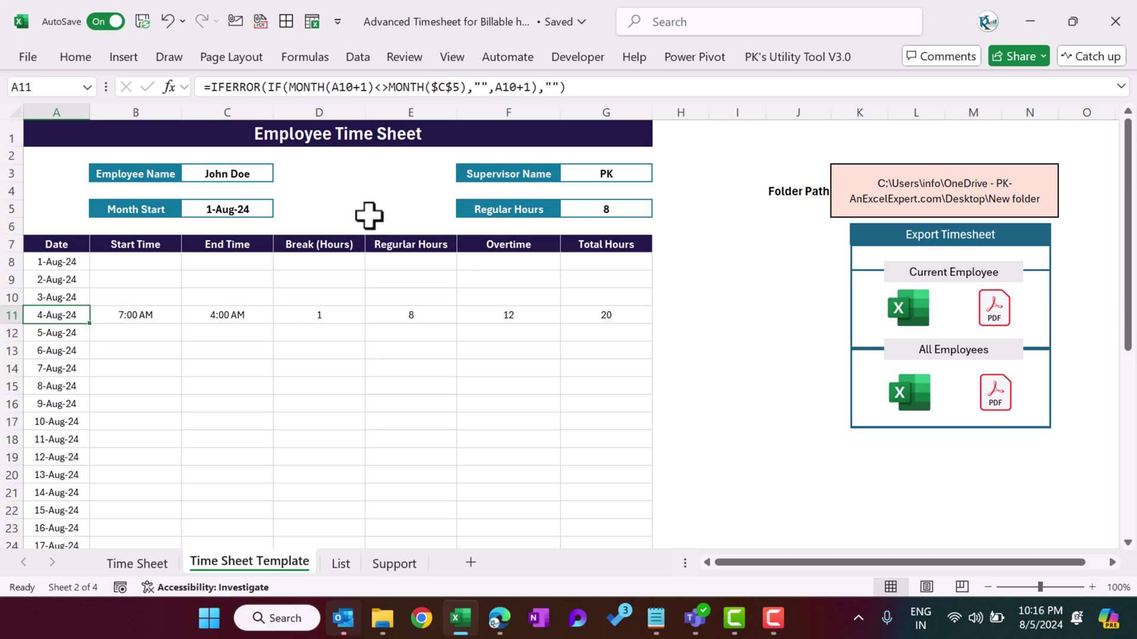
click(251, 172)
click(280, 174)
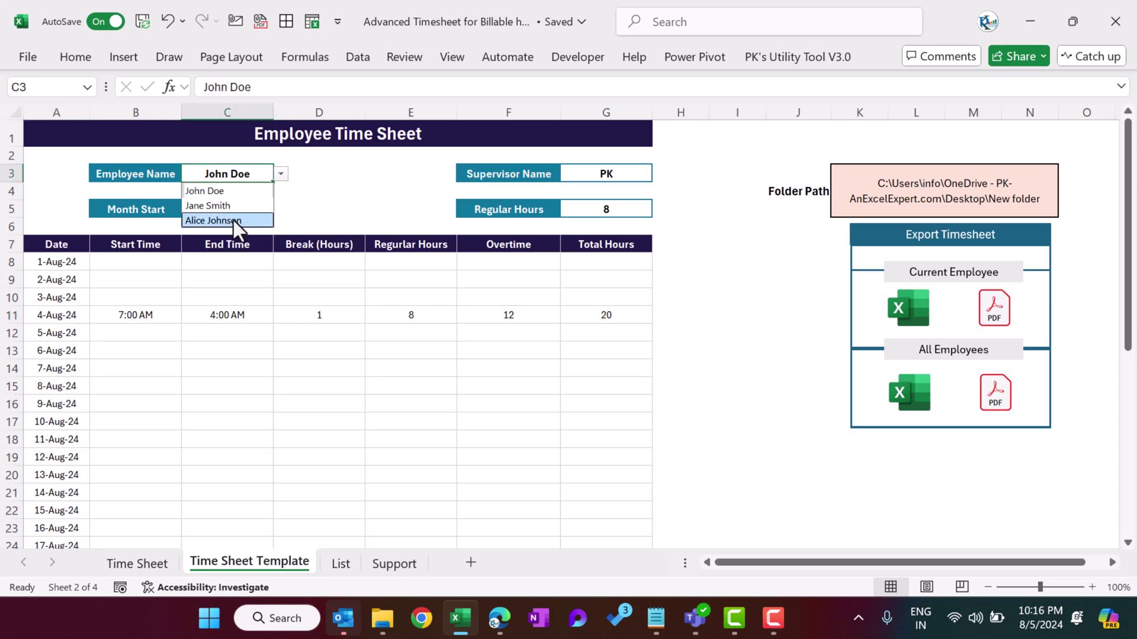
click(233, 220)
click(281, 174)
click(232, 188)
click(232, 210)
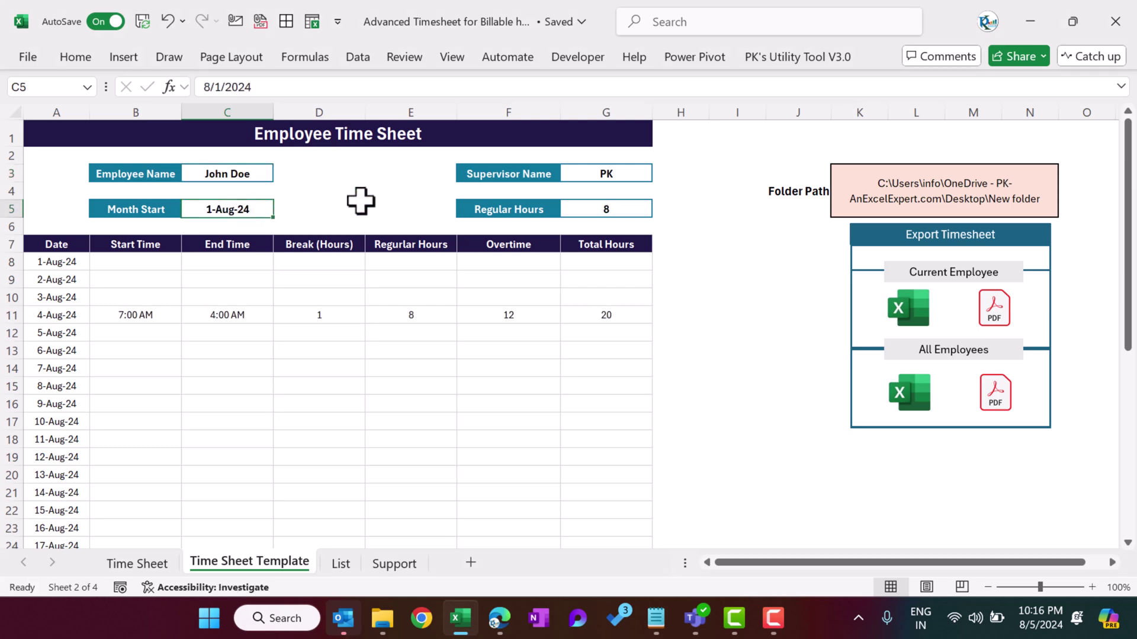
text(1jul)
key(Return)
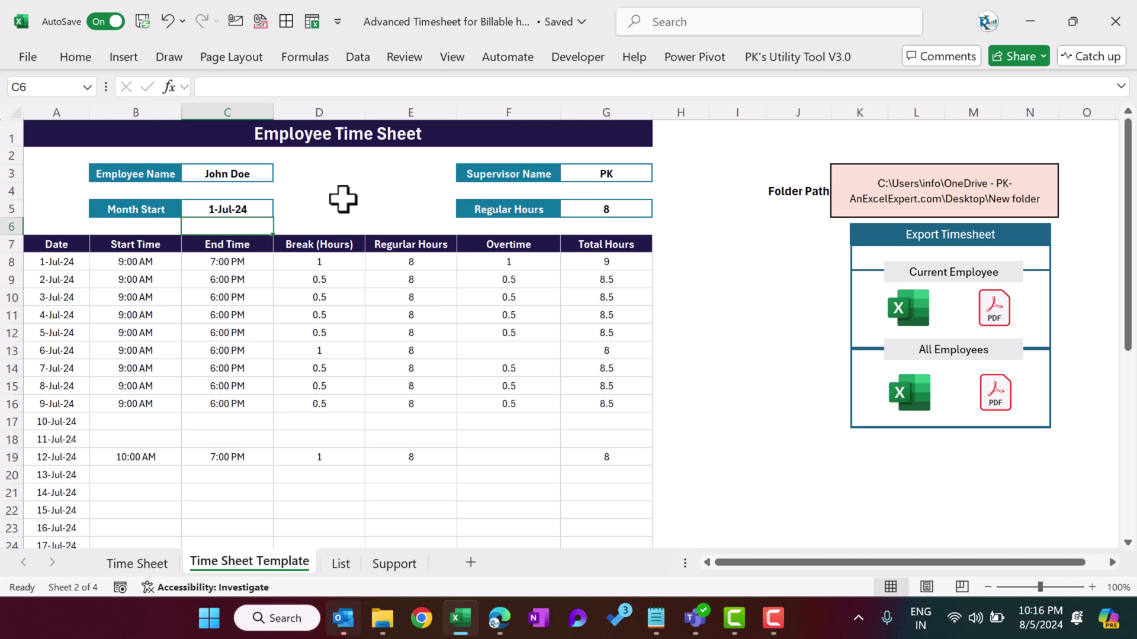
click(394, 195)
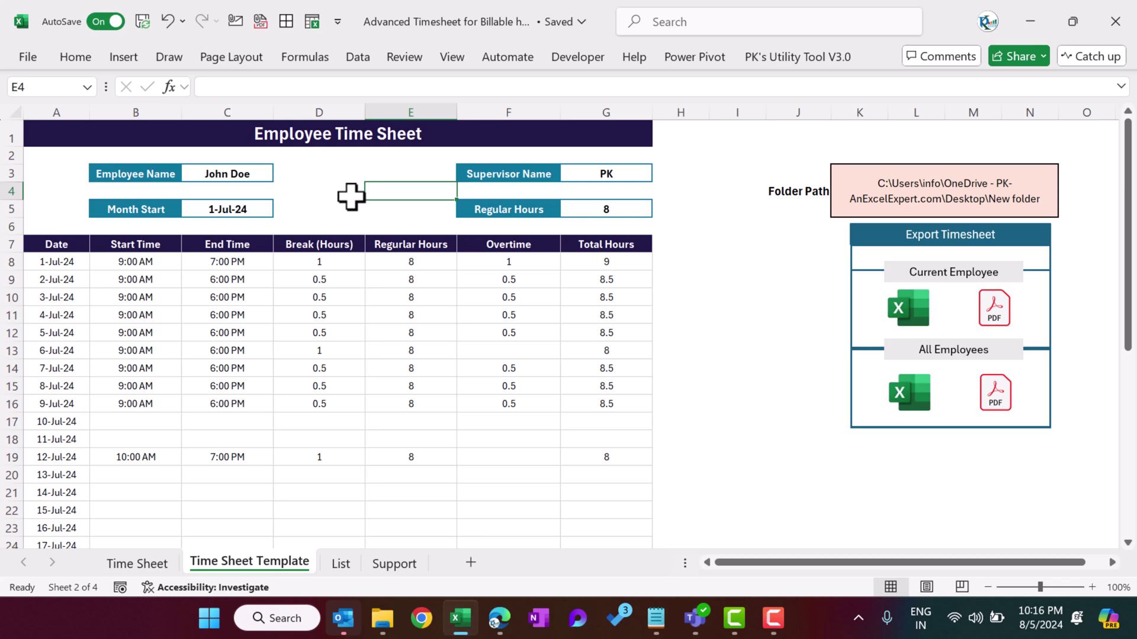
key(ctrl+p)
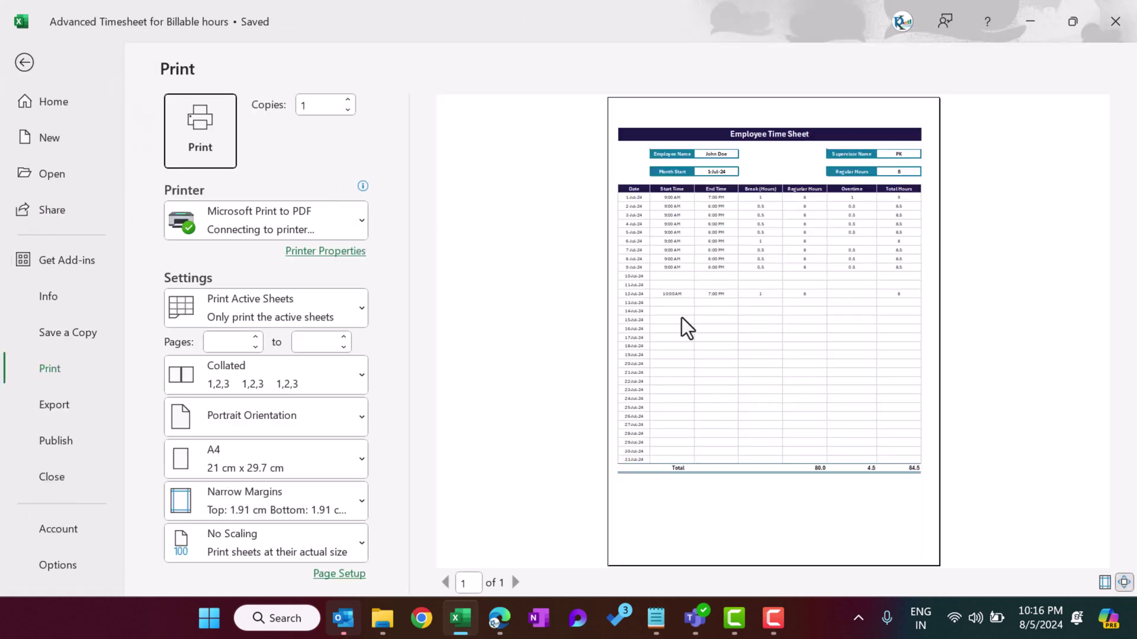
Step: Leave print preview and select the Folder Path cell K3 on the Time Sheet Template
key(Escape)
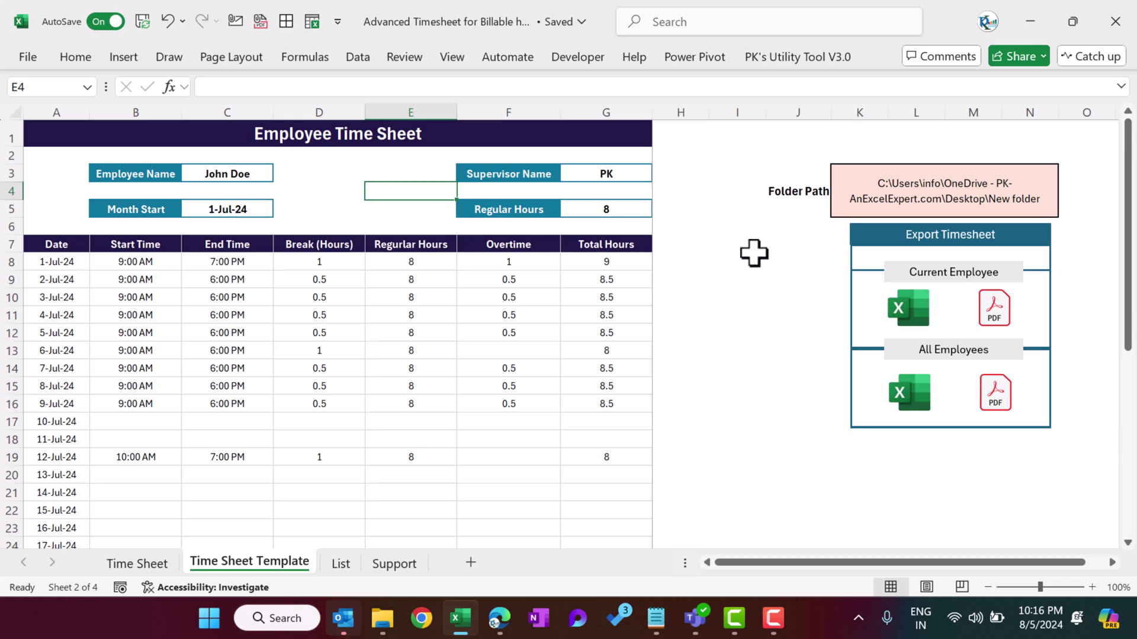
click(776, 188)
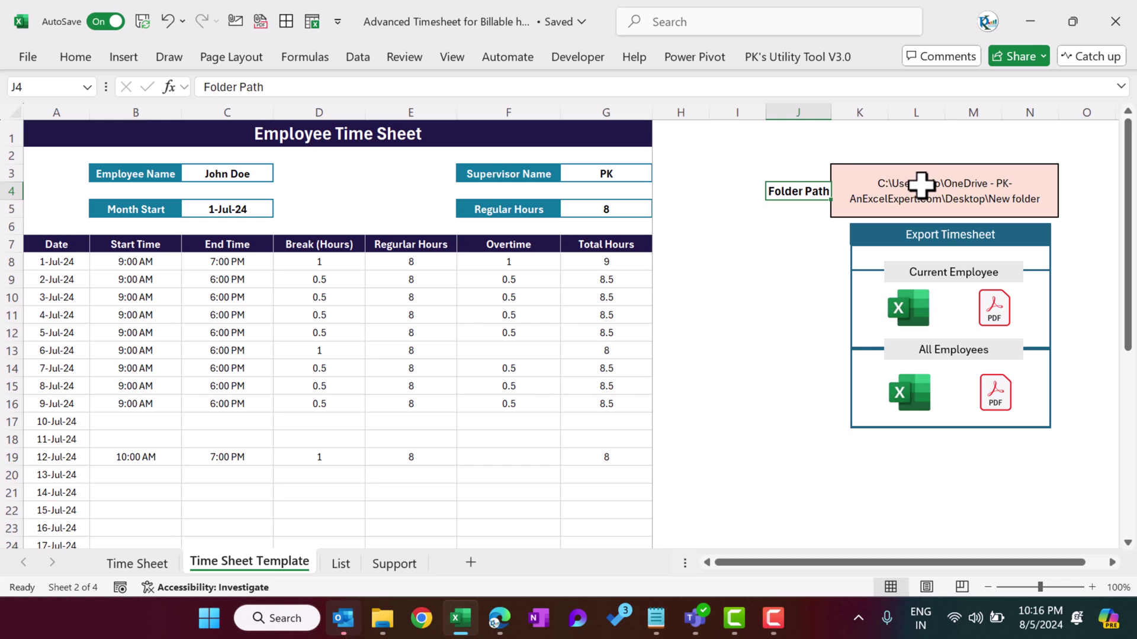
click(894, 186)
double_click(888, 184)
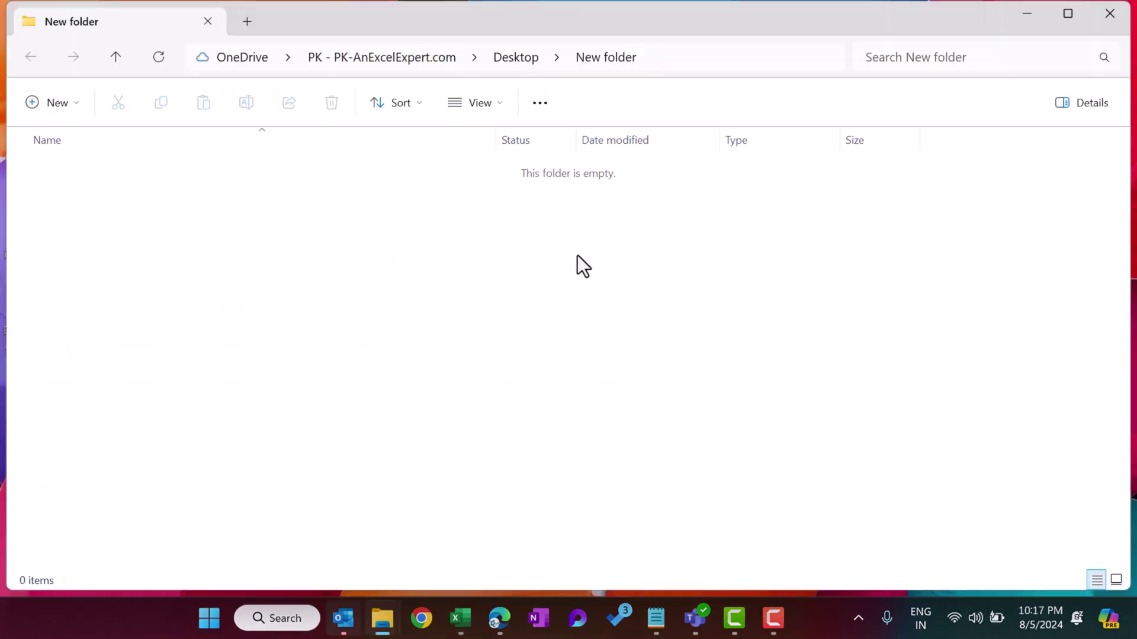
click(461, 619)
click(742, 370)
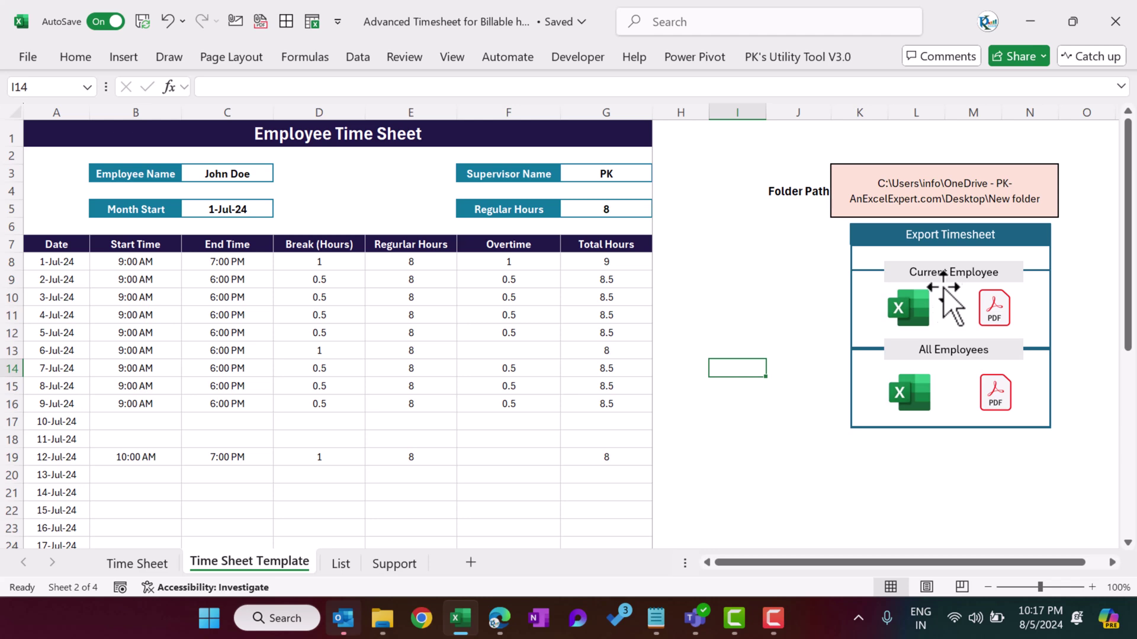
Step: Check the employee name and month start, export that timesheet as Excel, and view the folder
click(237, 173)
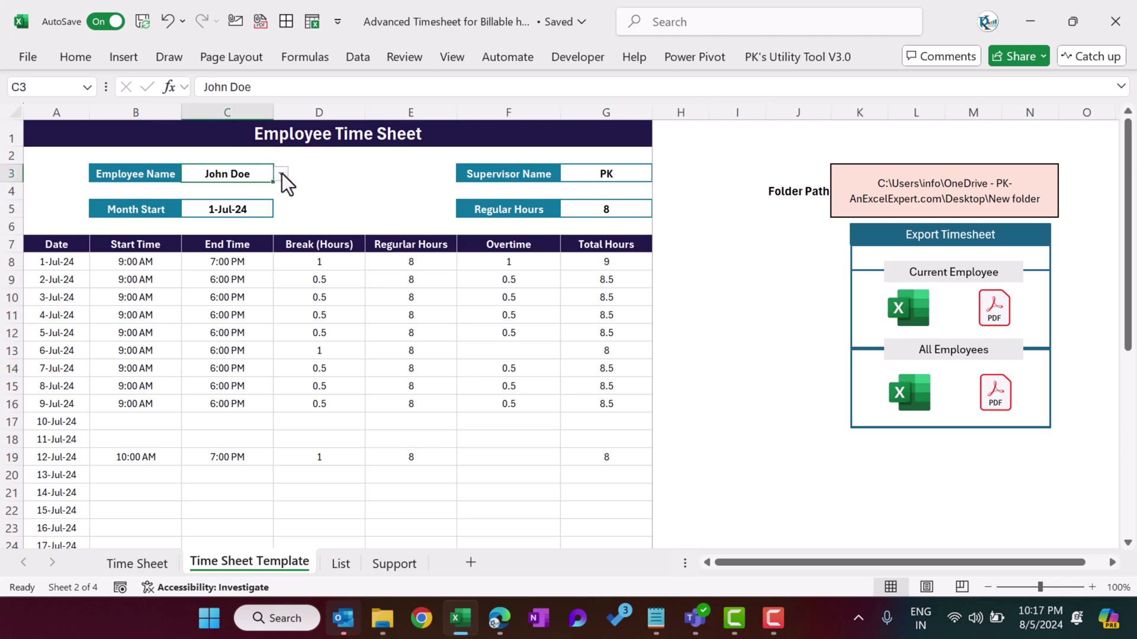
click(244, 208)
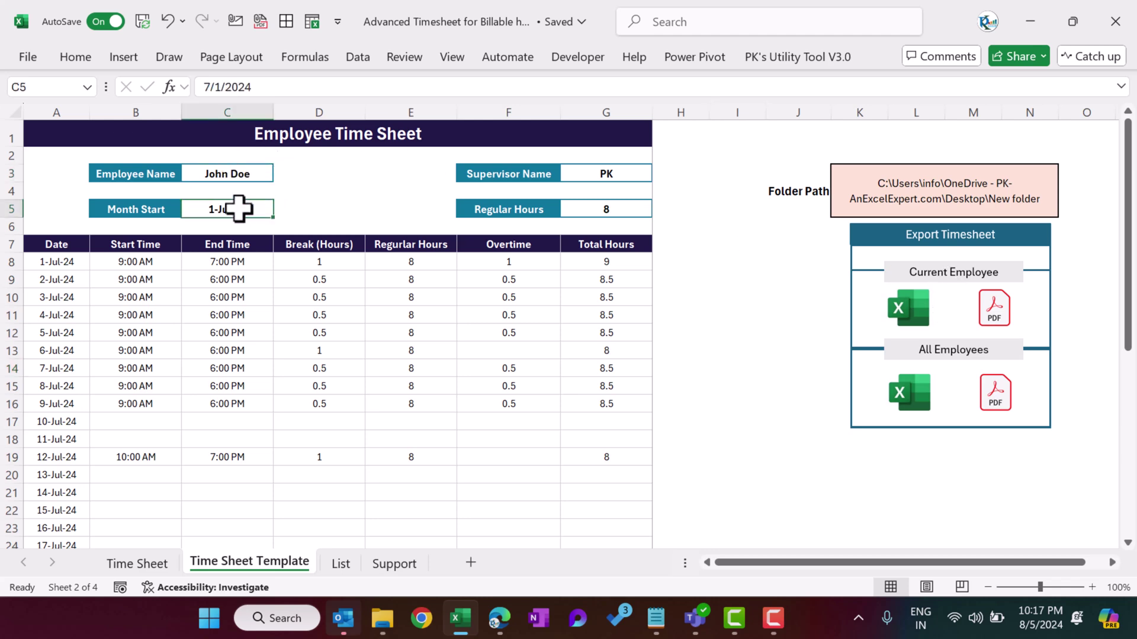
click(915, 314)
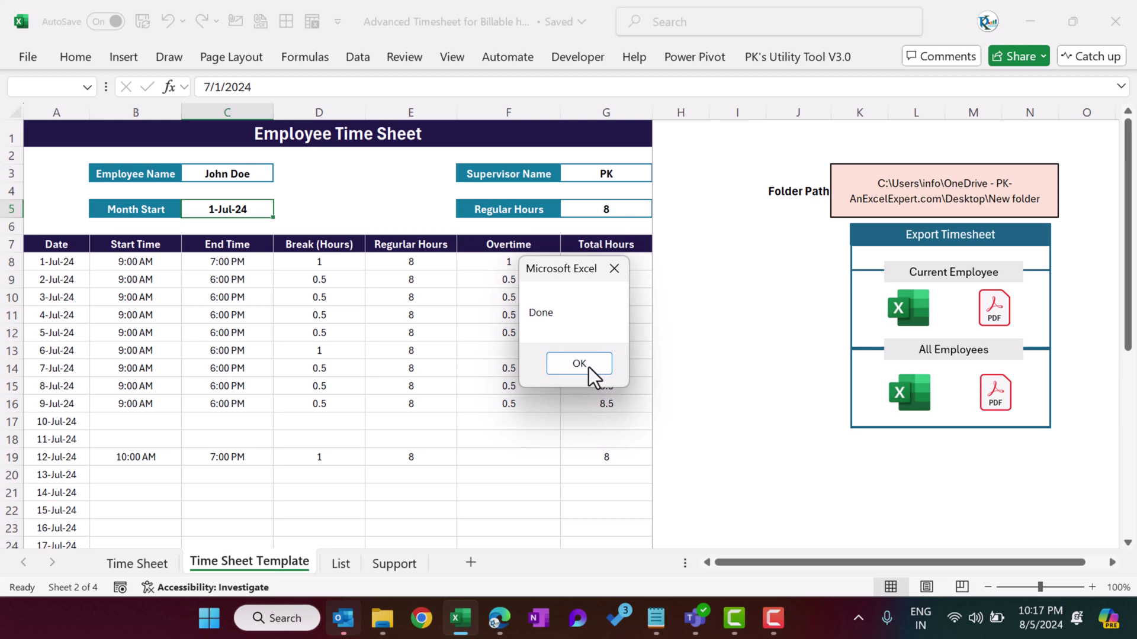
click(590, 365)
mouse_move(383, 633)
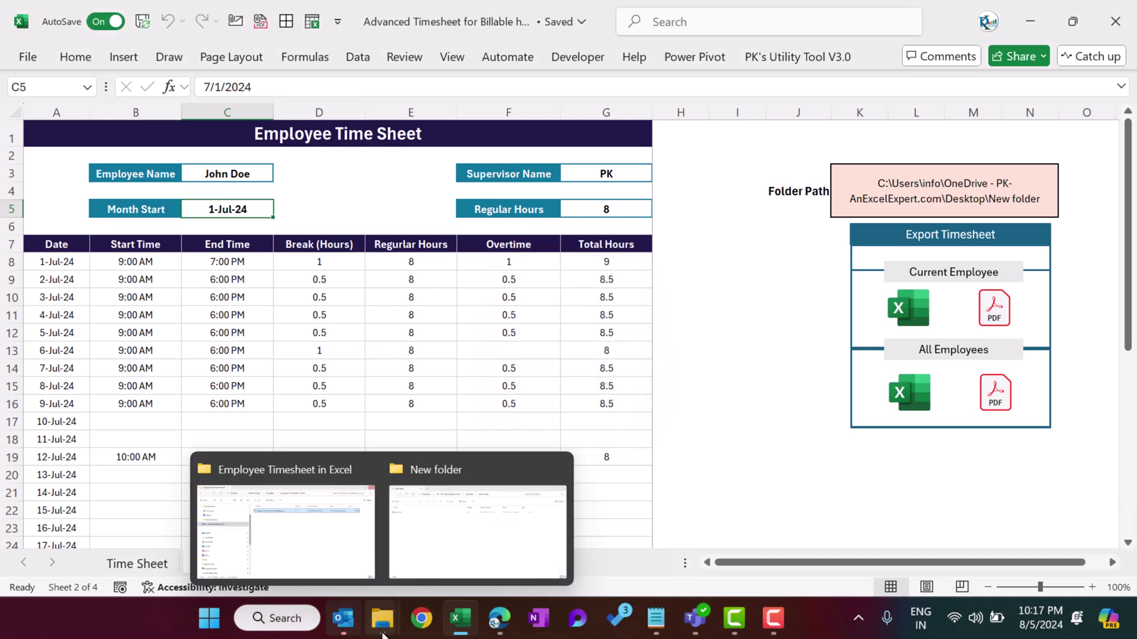
click(439, 535)
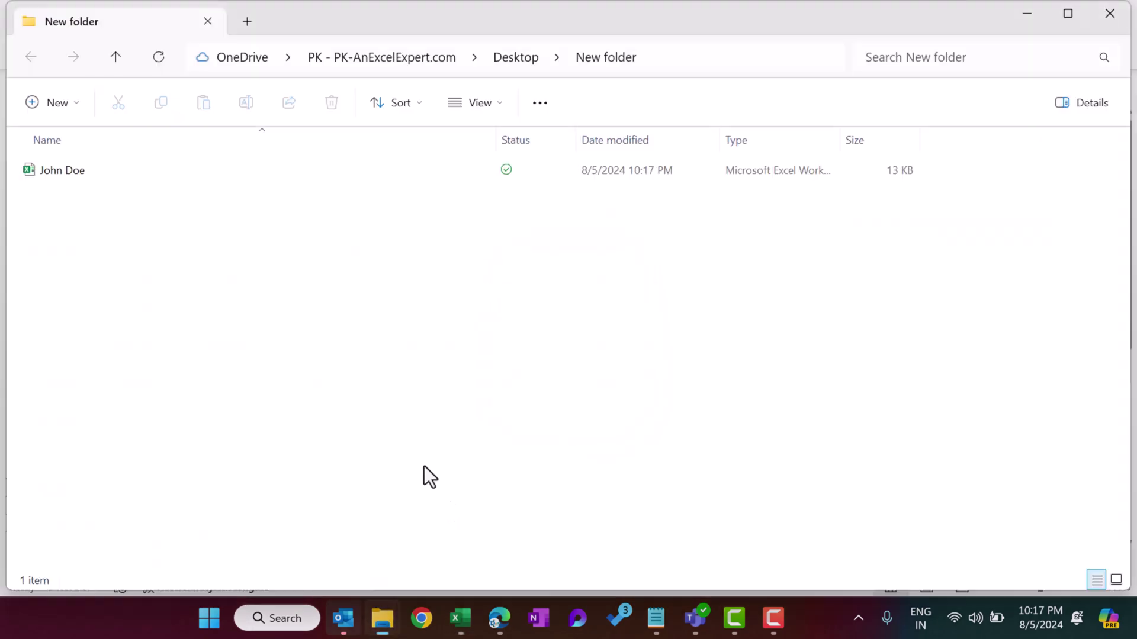
Step: Permanently delete the exported employee workbook with Shift+Delete
click(48, 177)
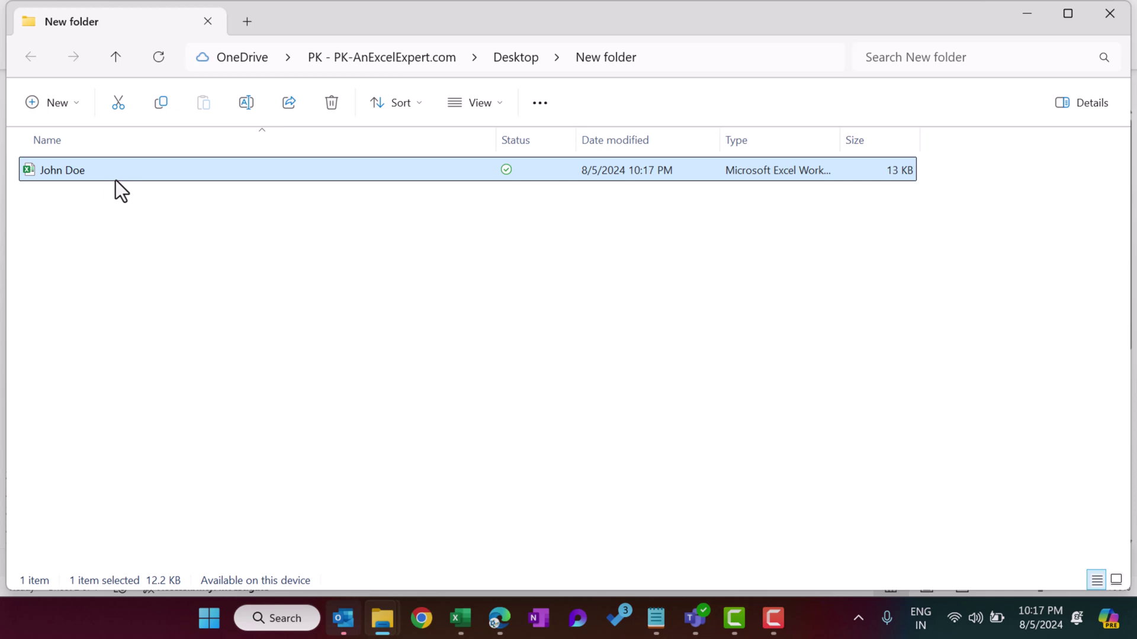
drag(122, 207, 56, 166)
key(shift+Delete)
key(Return)
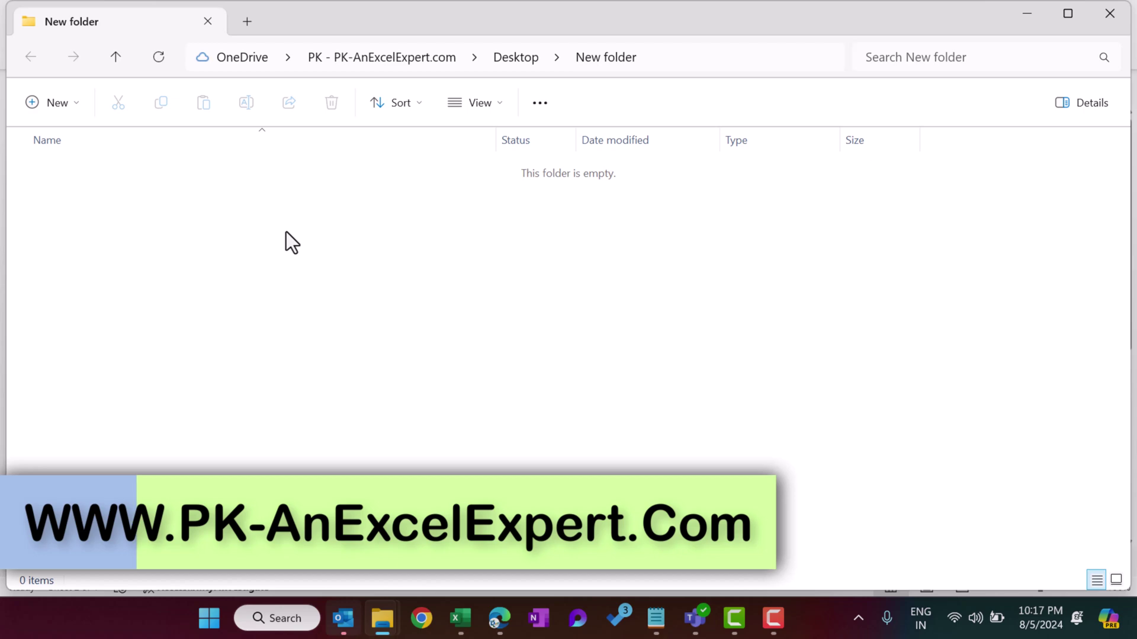
Step: Run the All Employees Excel export and view the three workbooks in New folder
click(1027, 13)
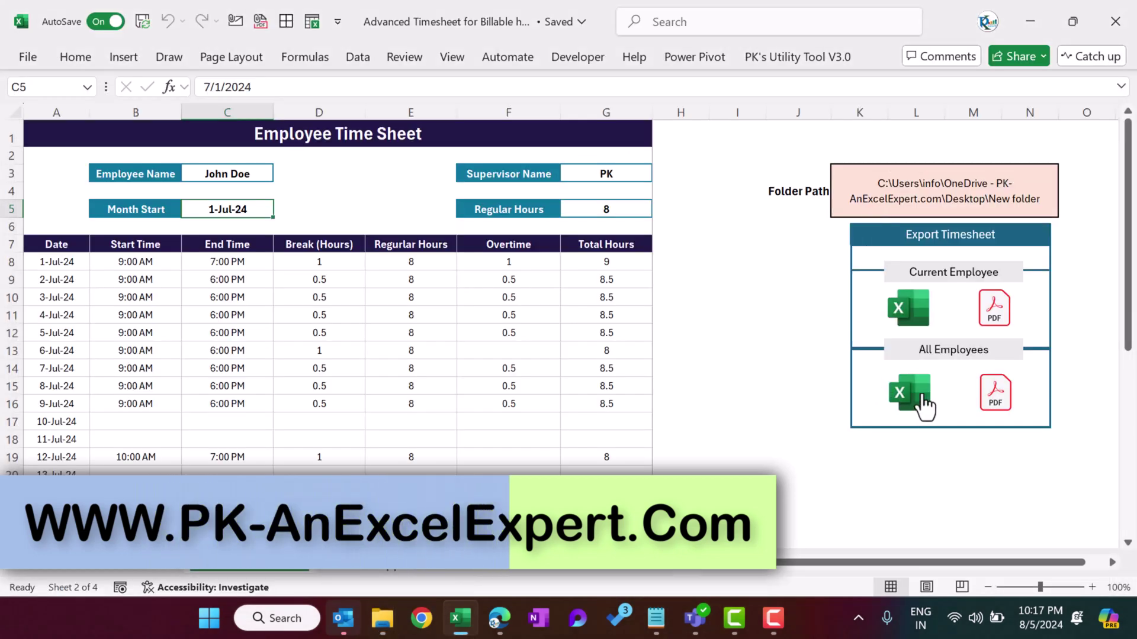
click(913, 396)
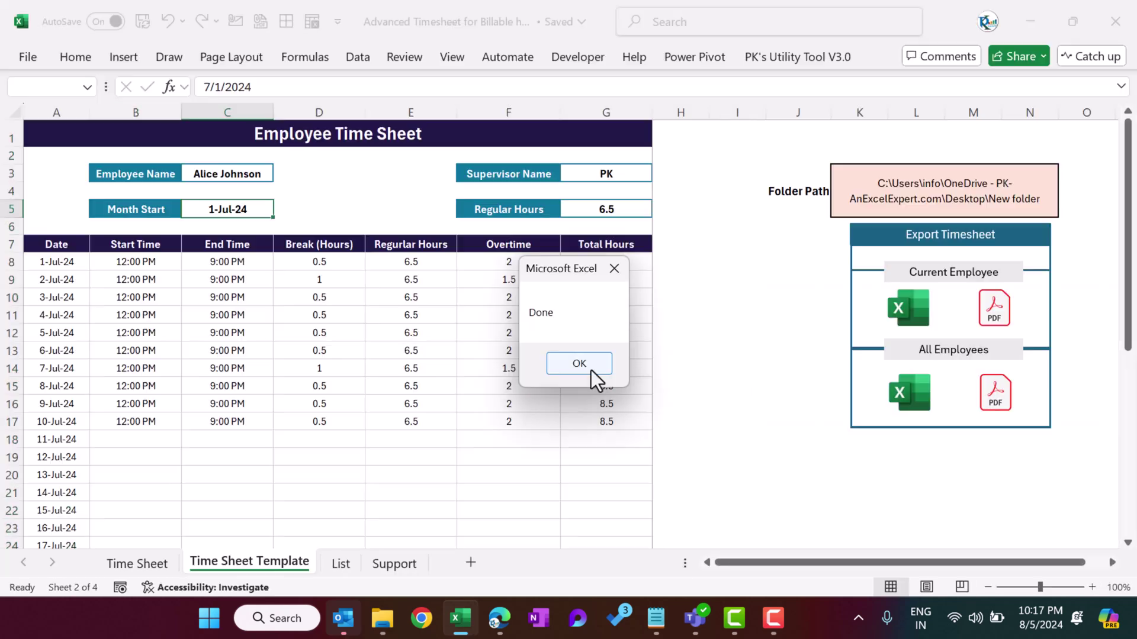
click(591, 371)
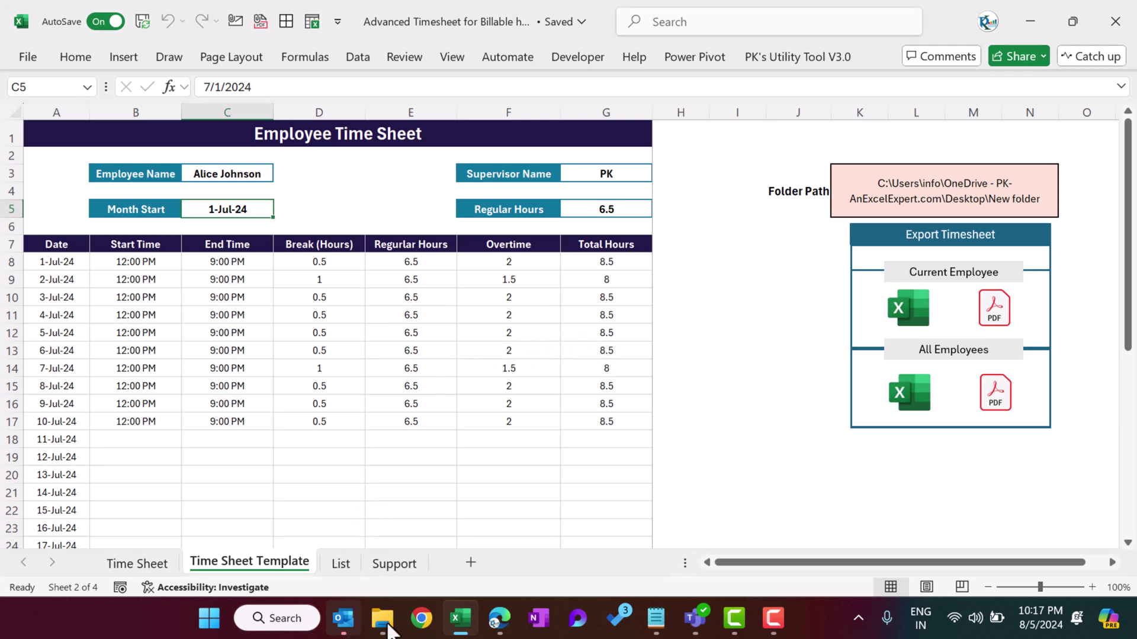
mouse_move(388, 629)
click(432, 546)
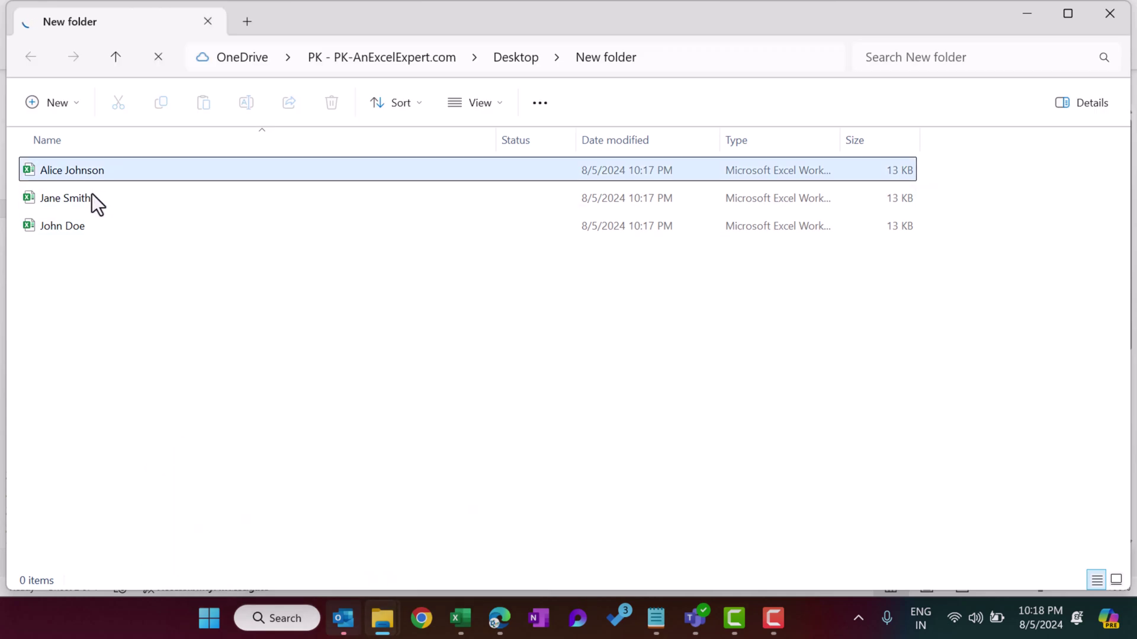
Step: Open the last employee's exported workbook and inspect its end times
click(78, 226)
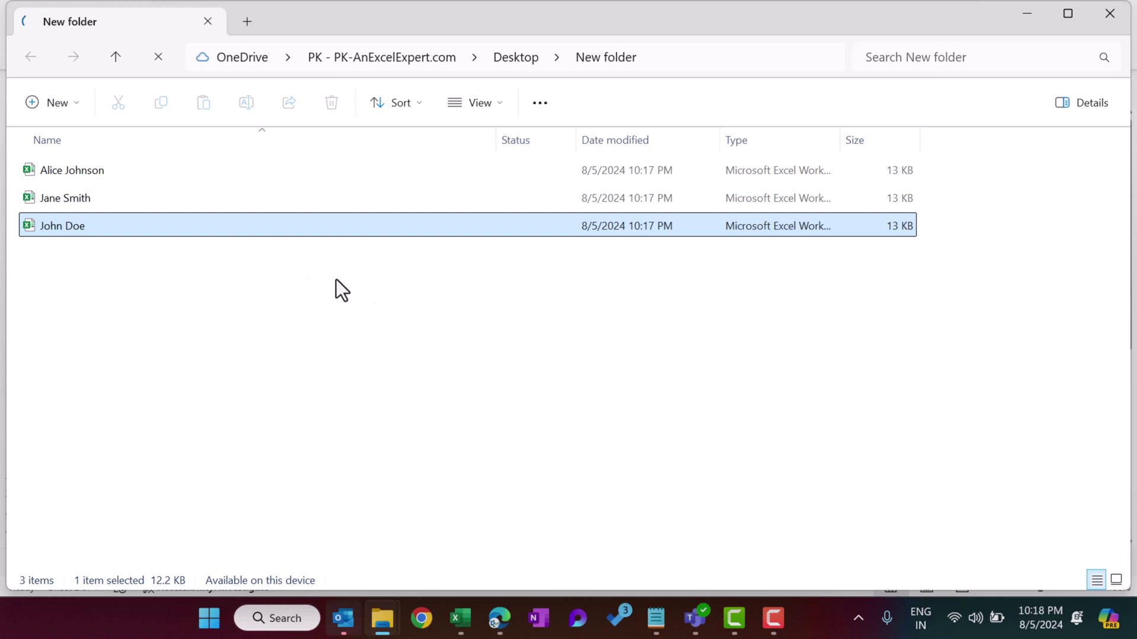
key(Return)
click(254, 324)
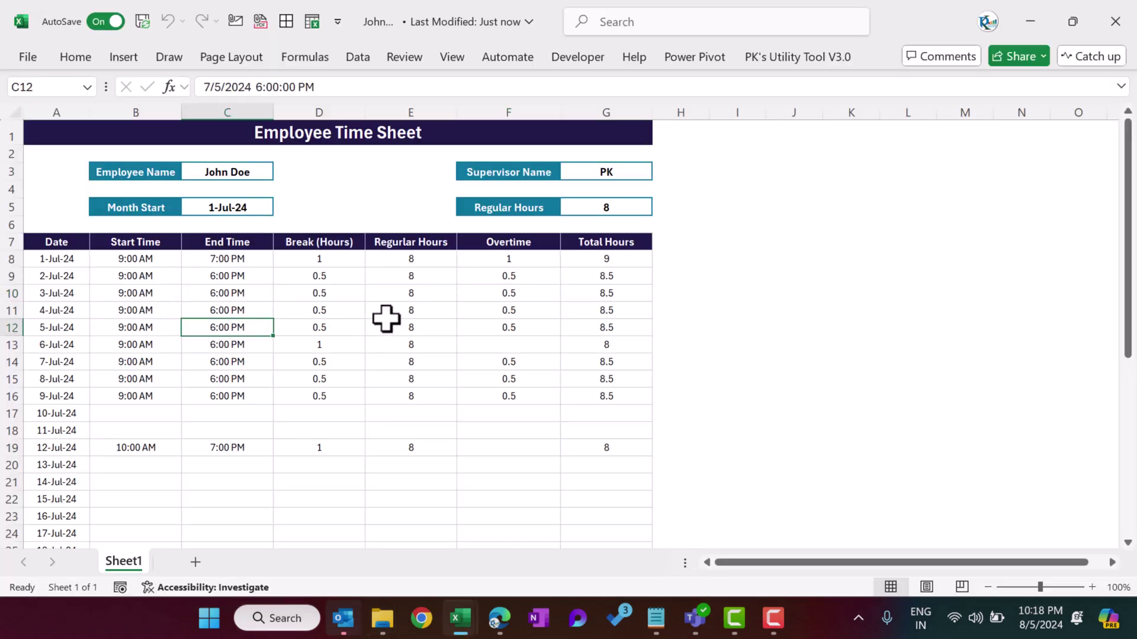
Step: Close the exported workbook and delete all three exported workbooks from New folder
key(ctrl+w)
click(746, 296)
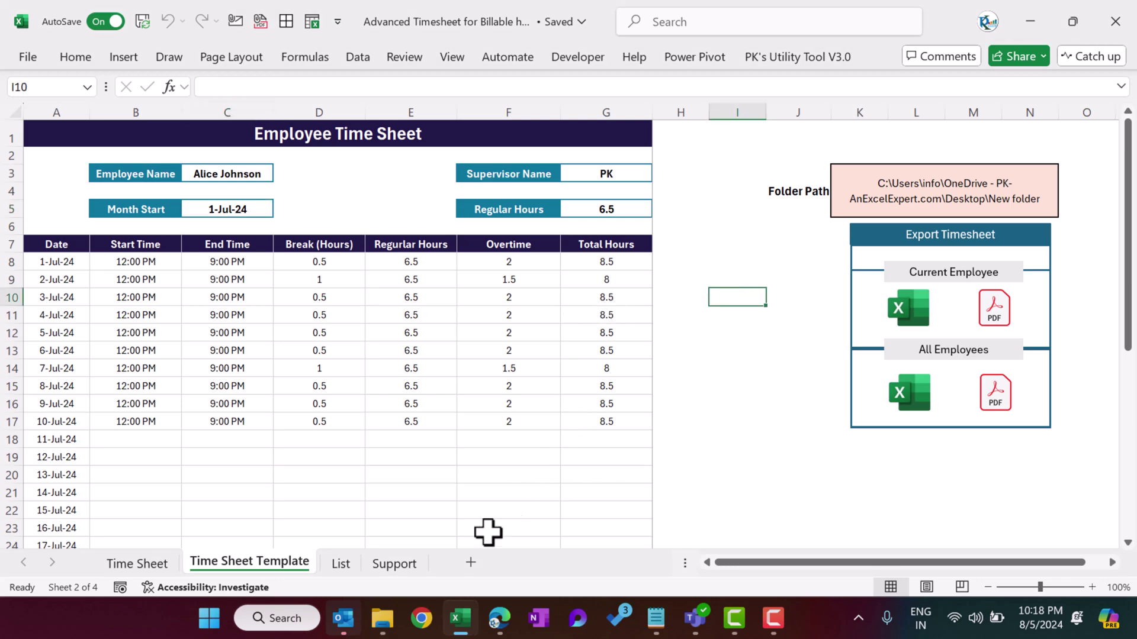
click(386, 619)
drag(285, 368, 55, 155)
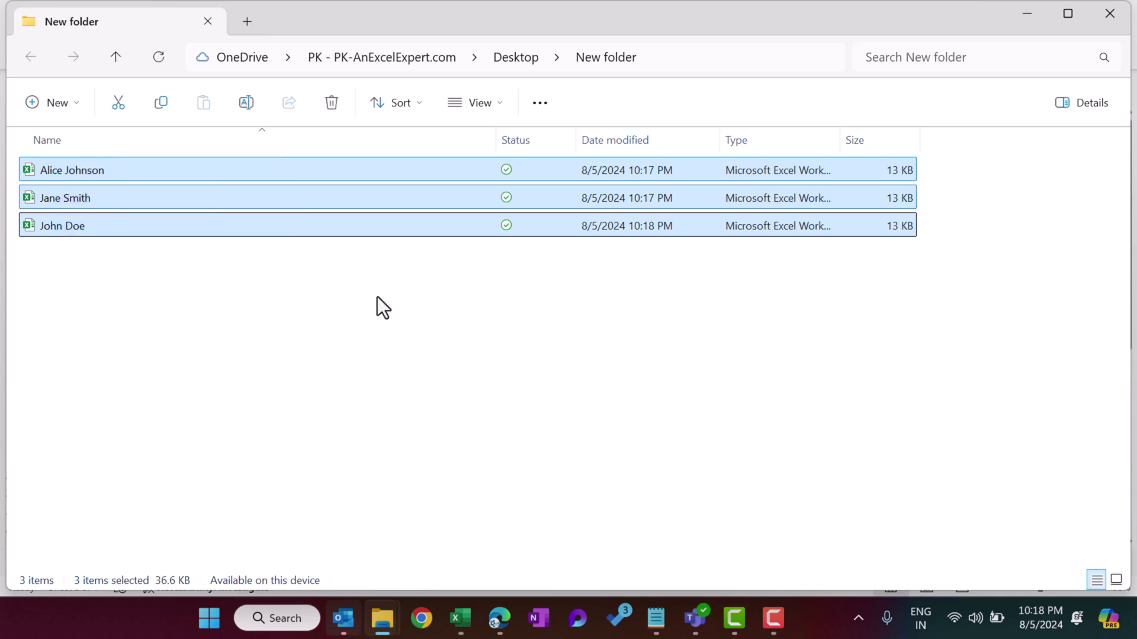
key(Delete)
Step: Export the current employee's timesheet as a PDF
mouse_move(462, 613)
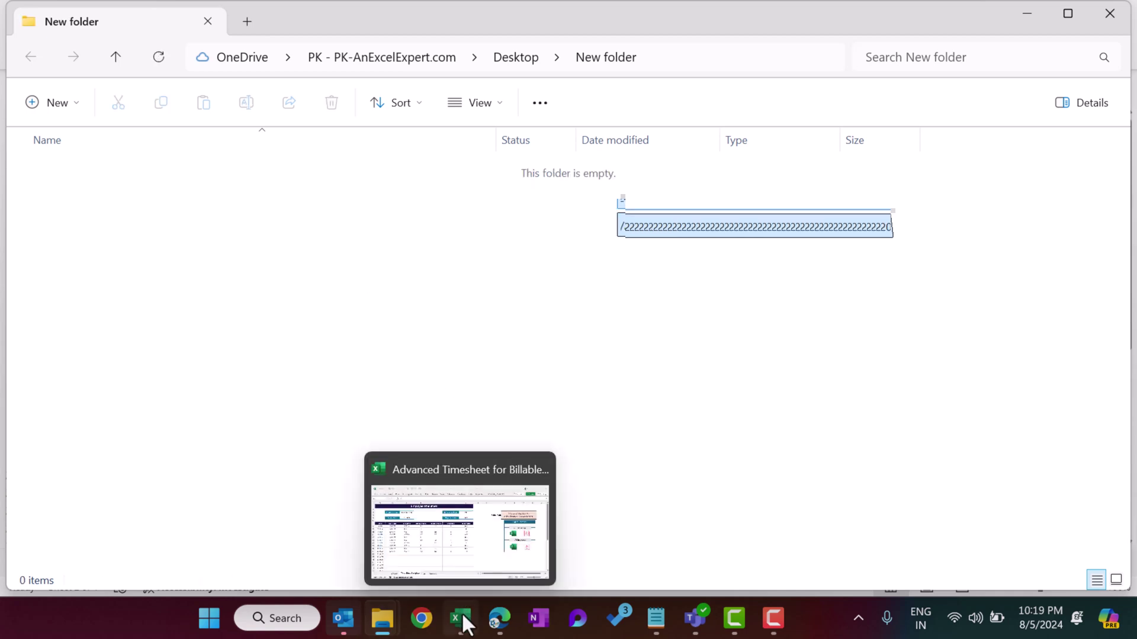
click(478, 562)
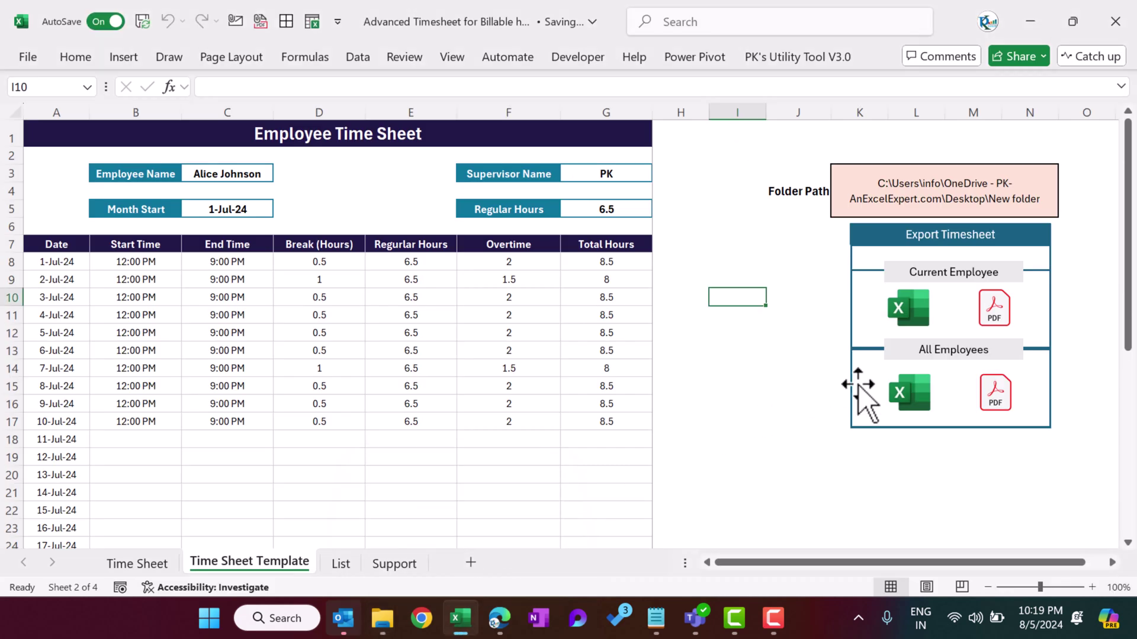
click(998, 323)
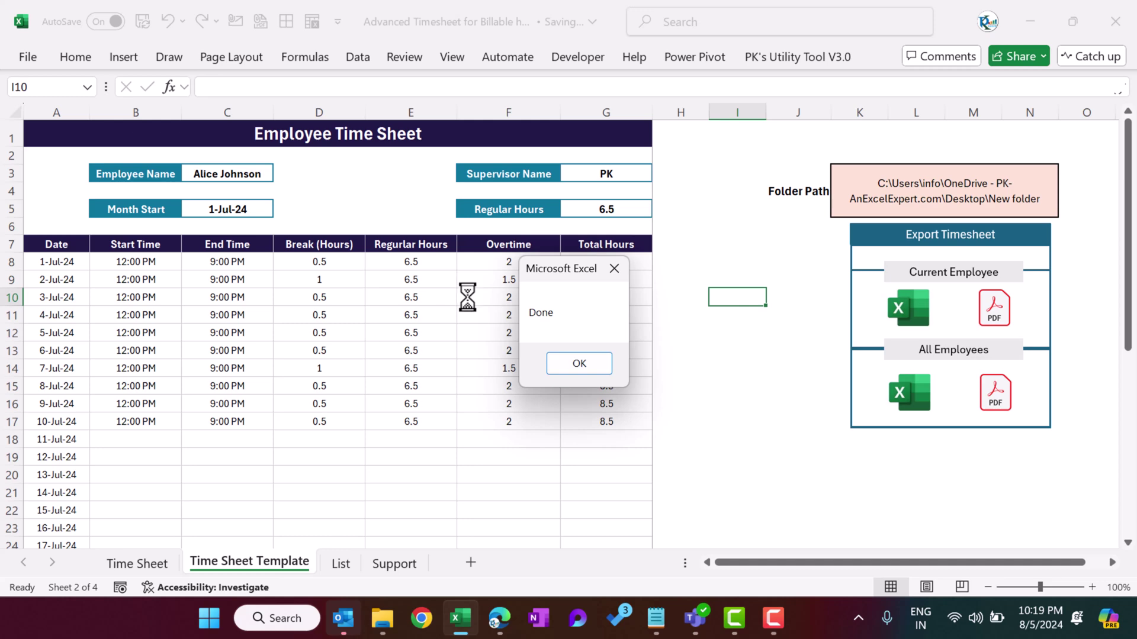
click(582, 366)
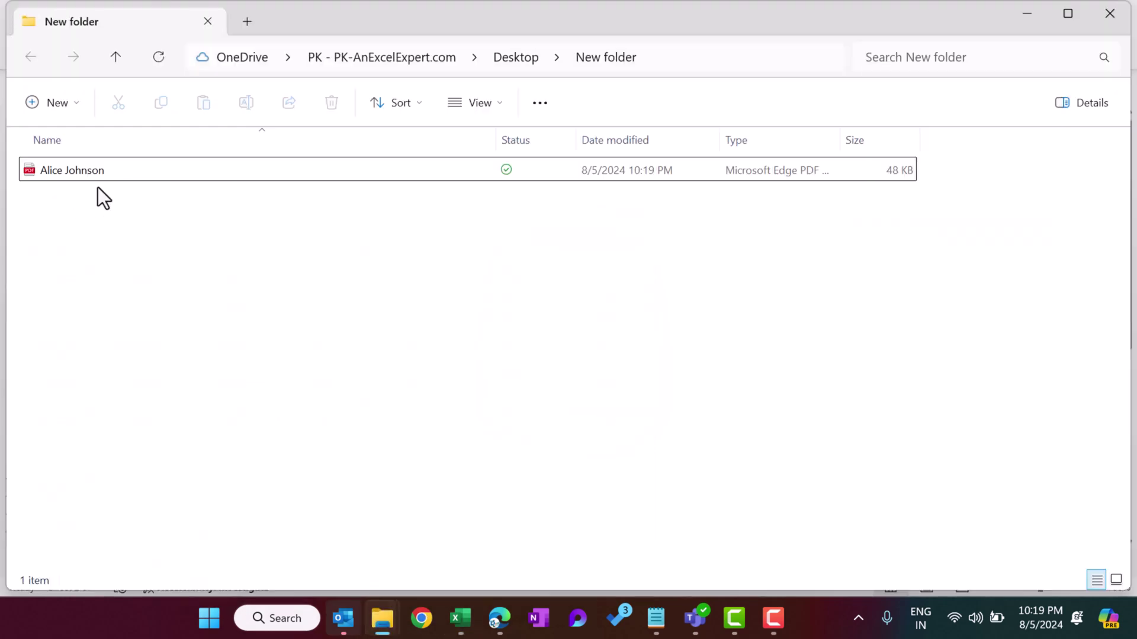
Step: Delete the exported PDF and bring the timesheet workbook back to front
drag(259, 247, 80, 167)
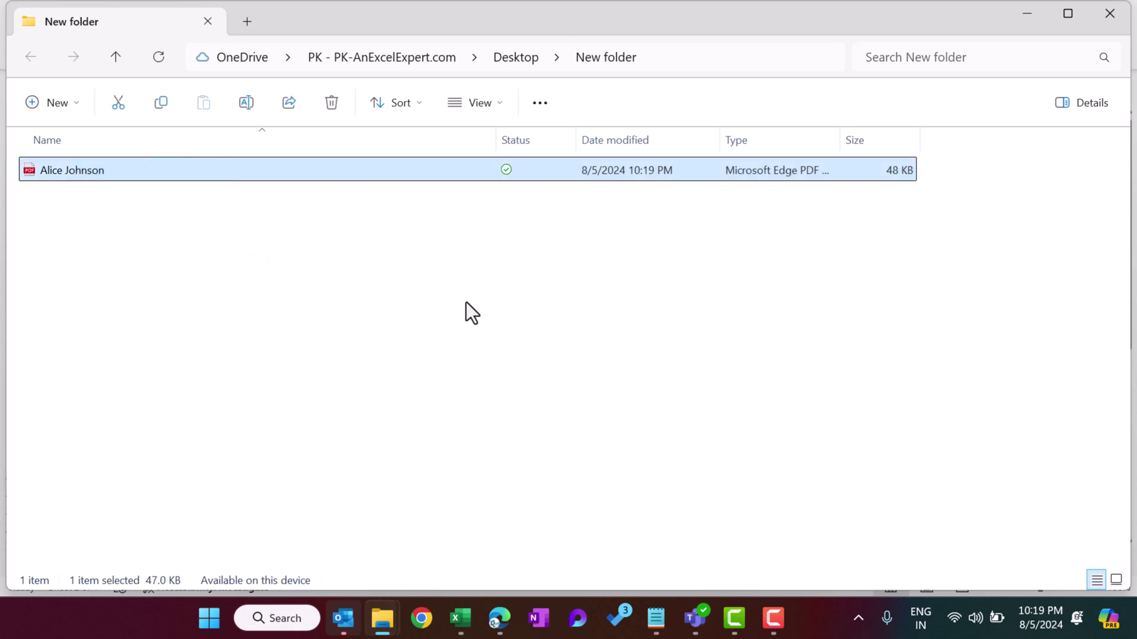
key(Delete)
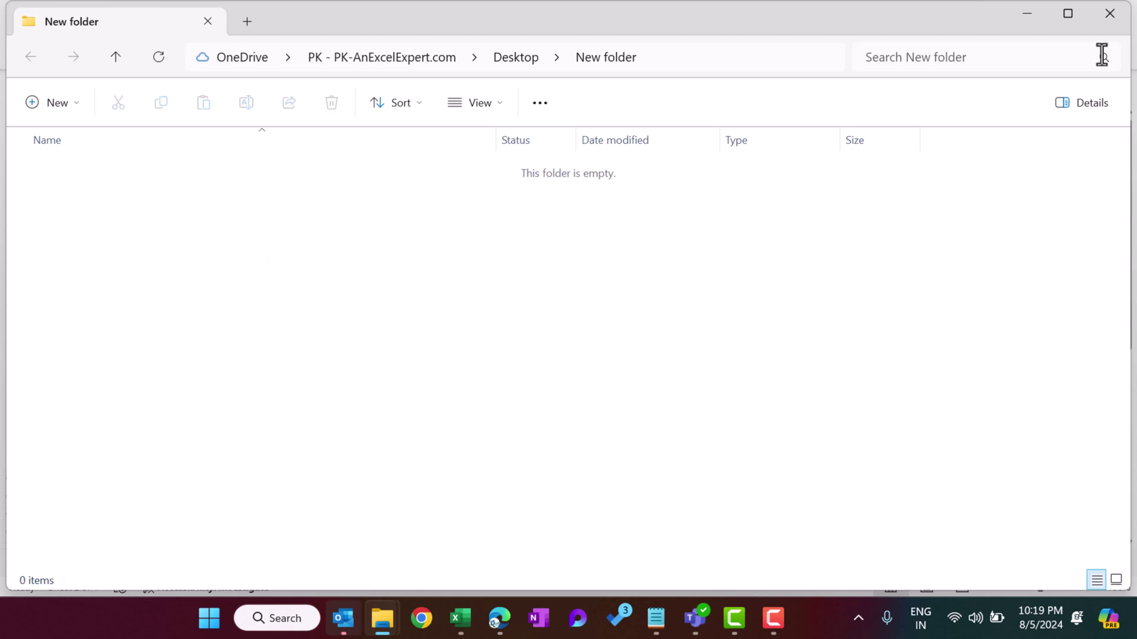
click(1056, 18)
click(1040, 25)
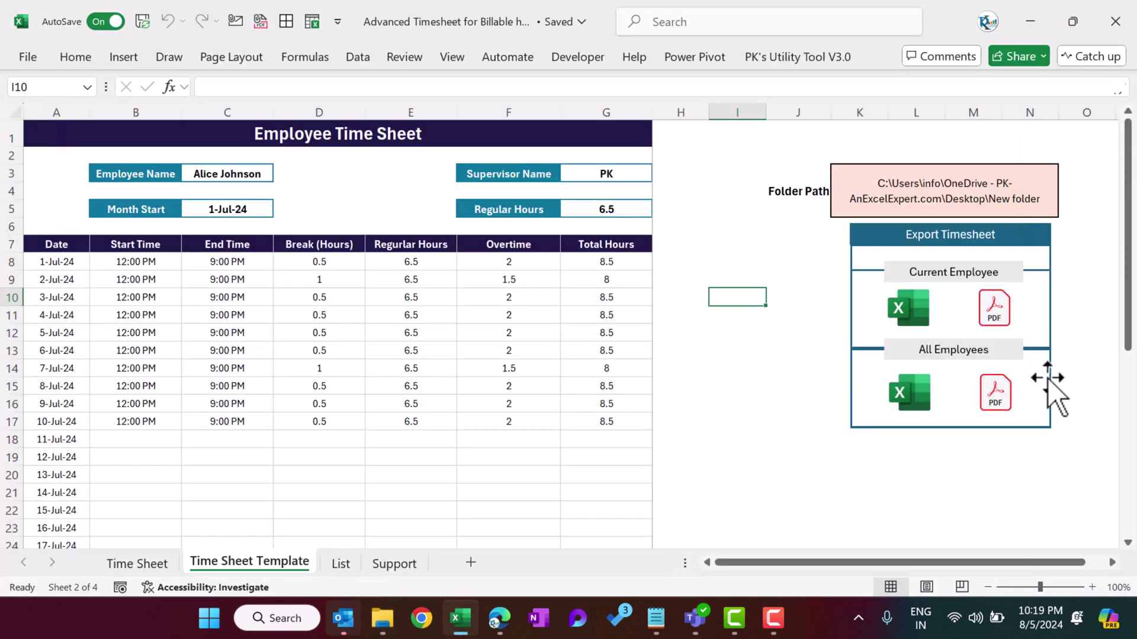
Step: Run the All Employees PDF export, then open the second employee's PDF from New folder
click(998, 403)
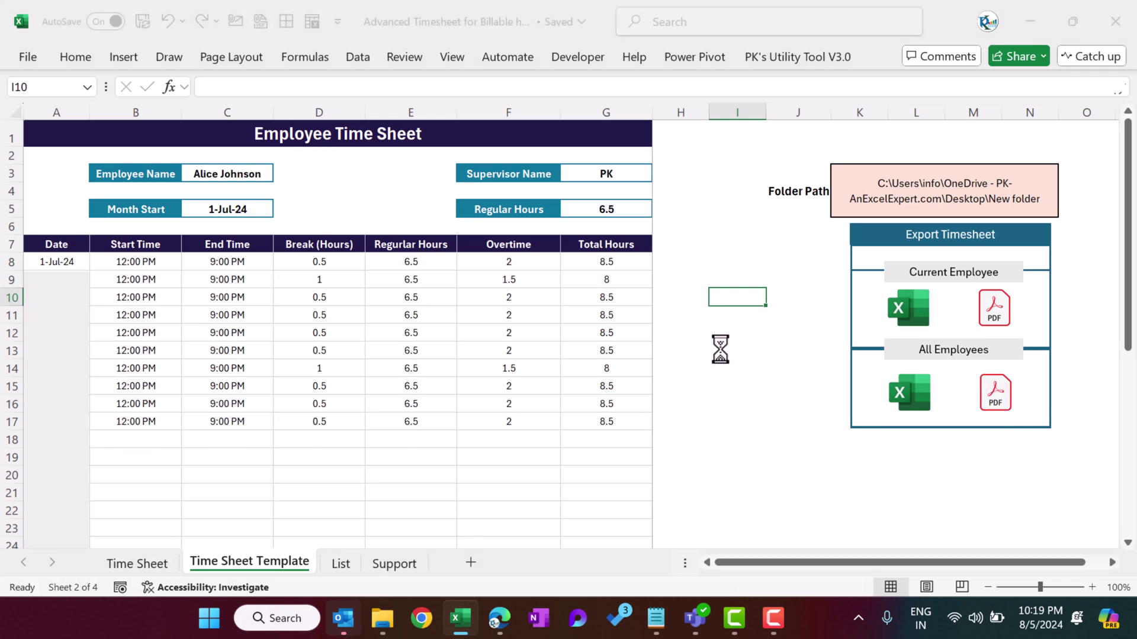
click(608, 368)
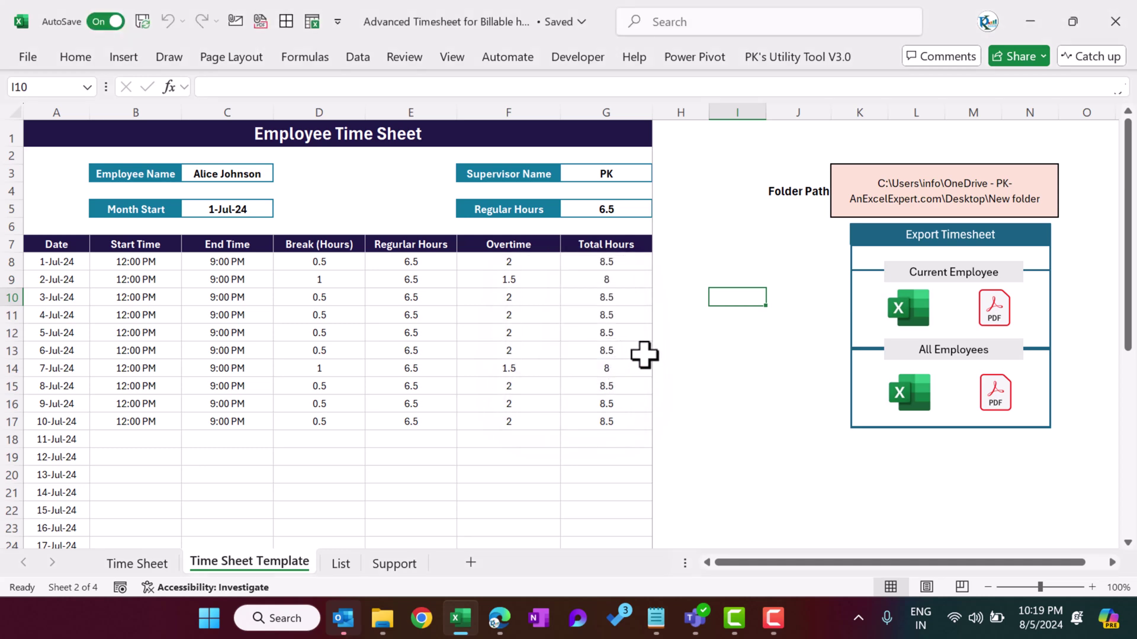
mouse_move(384, 627)
click(441, 563)
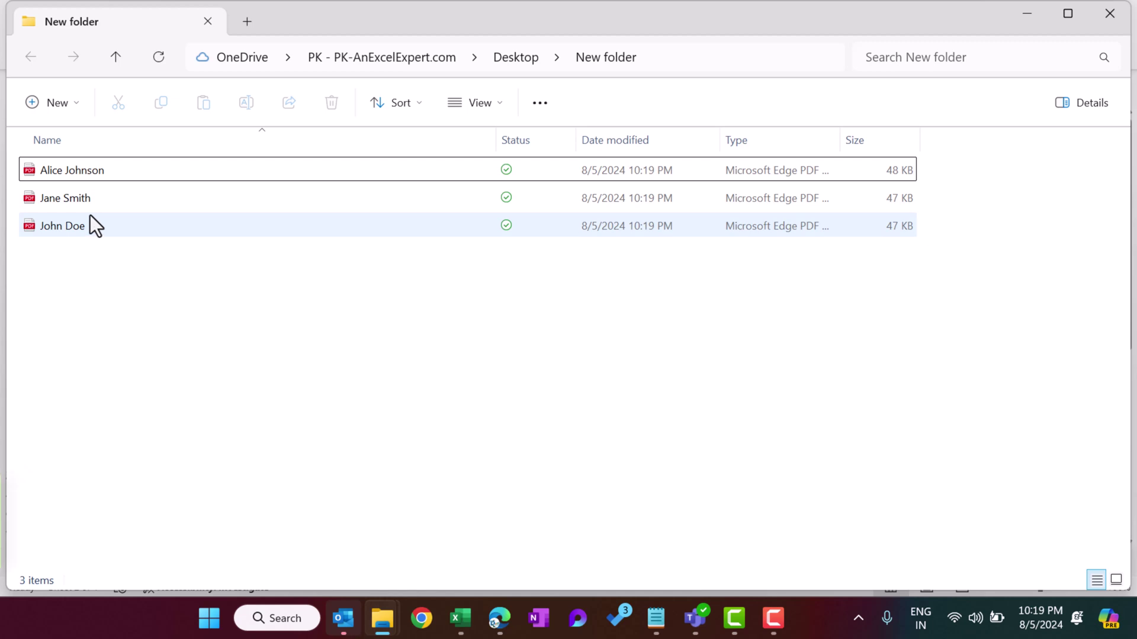
double_click(87, 199)
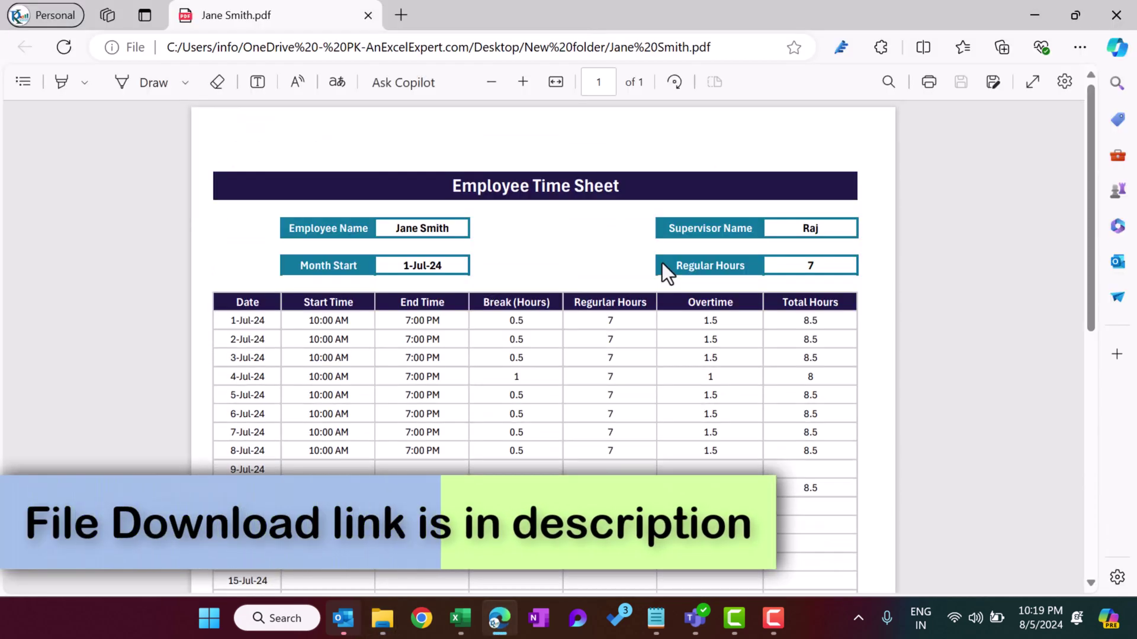
Step: Scroll to the 76.0-hour Total row of the PDF, then close Edge
scroll(697, 262, down, 5)
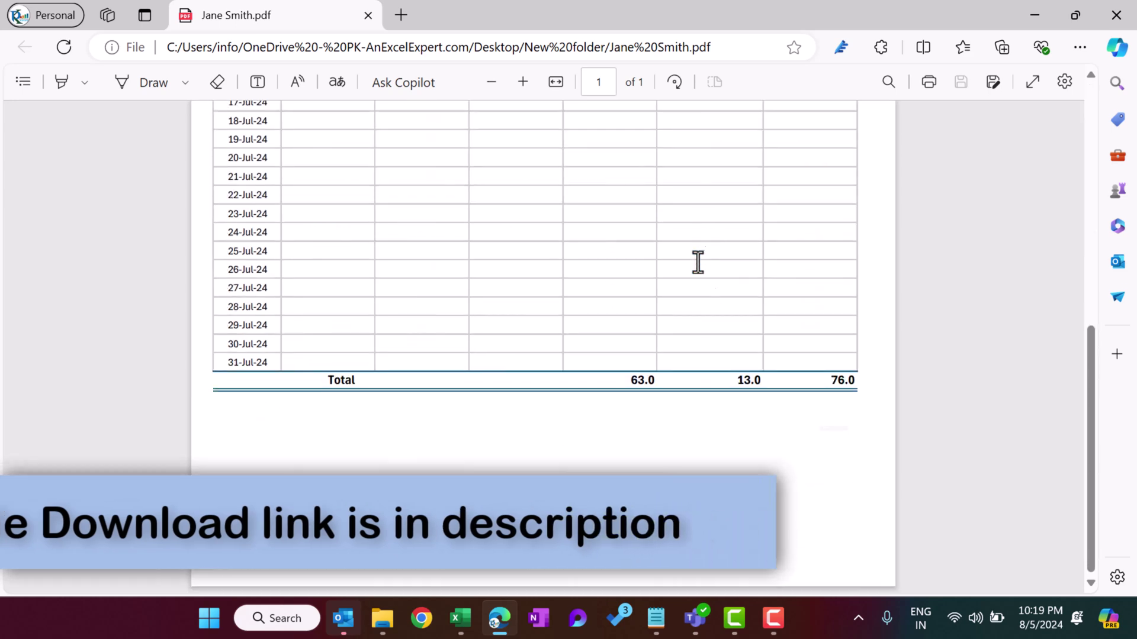
click(1116, 15)
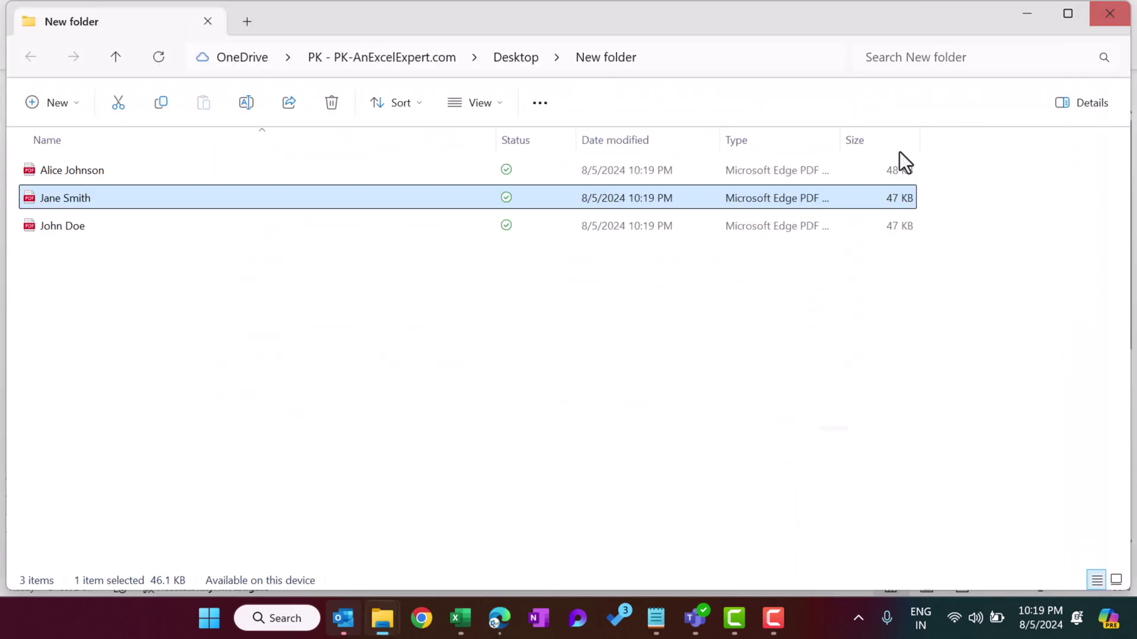
Step: Show the List sheet's Employee, Supervisor, Project, Task and Timings lookup lists
click(461, 618)
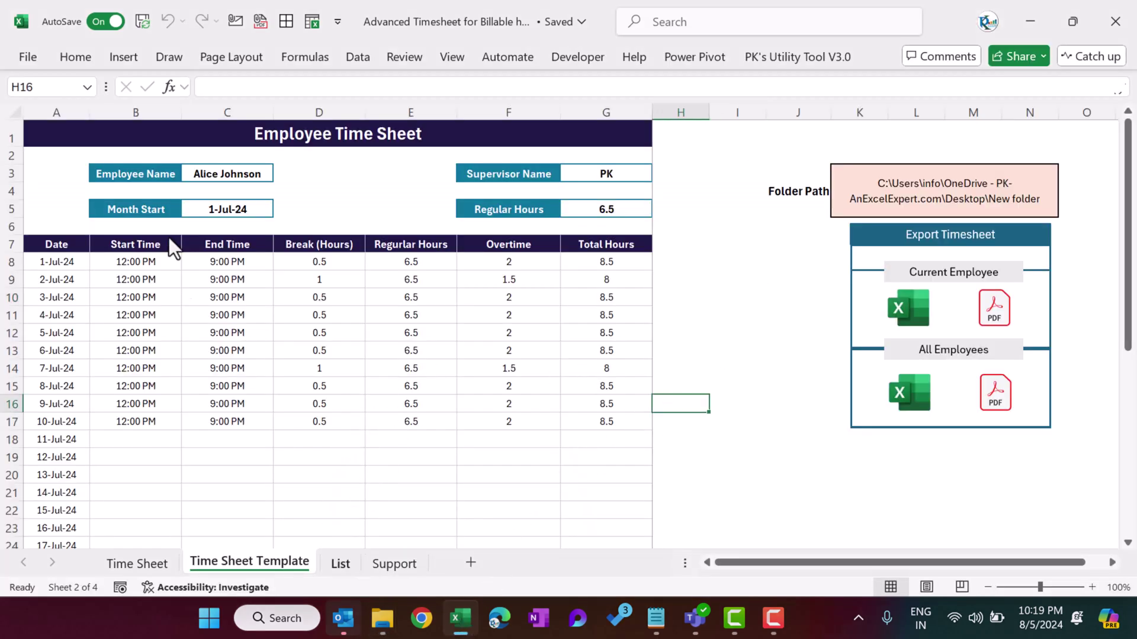
key(ctrl+Page_Down)
drag(127, 148, 98, 341)
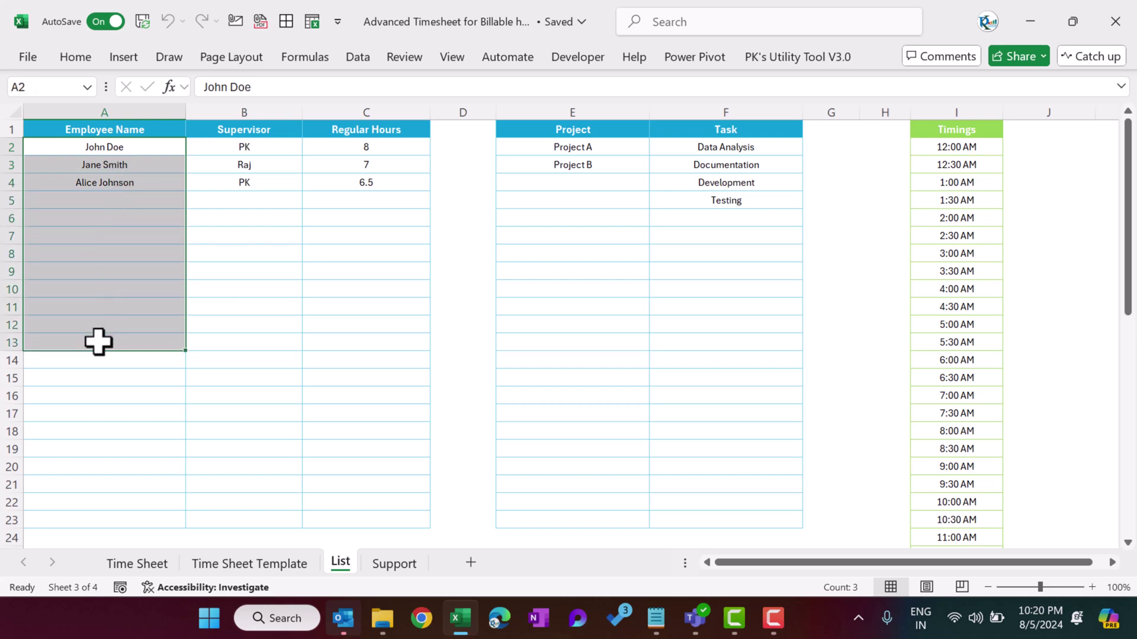
drag(244, 129, 243, 362)
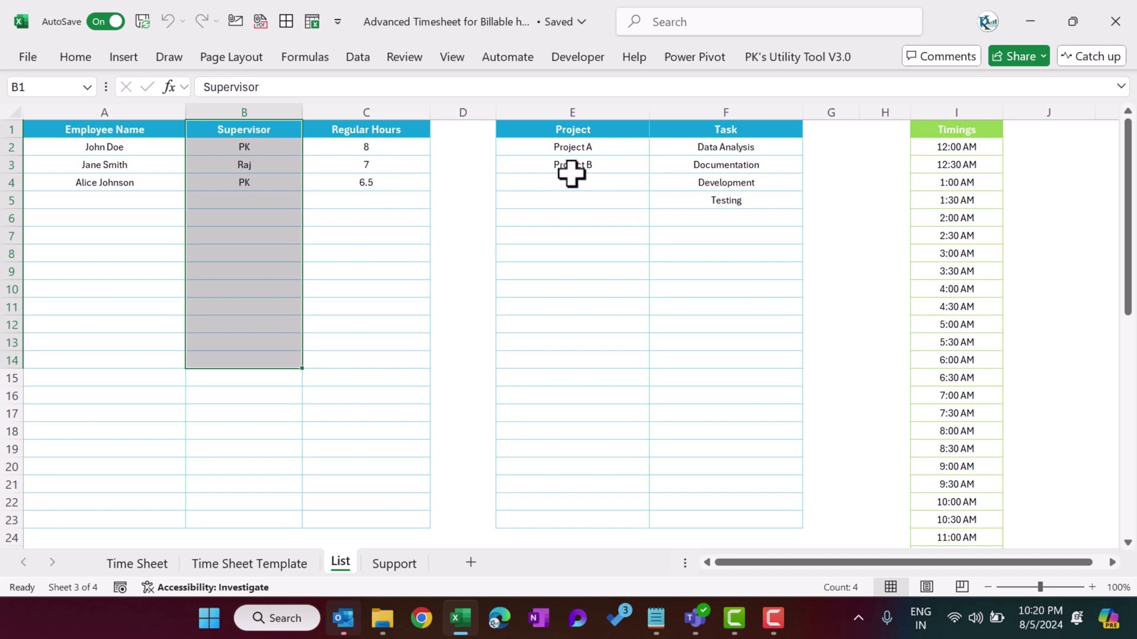
drag(586, 148, 594, 326)
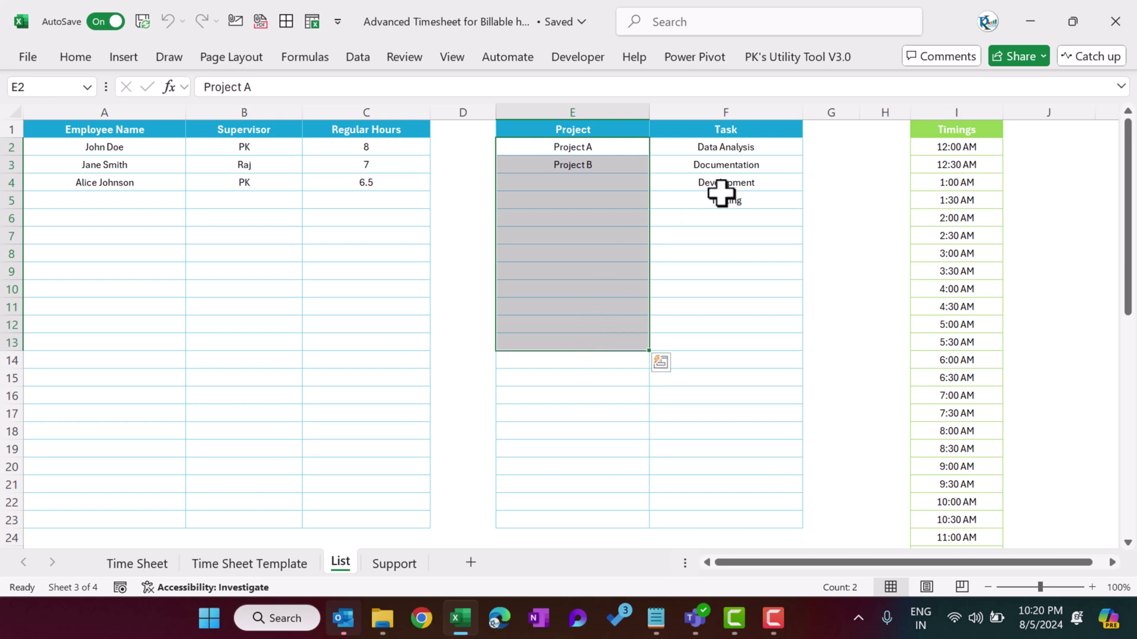
drag(754, 148, 723, 330)
click(970, 131)
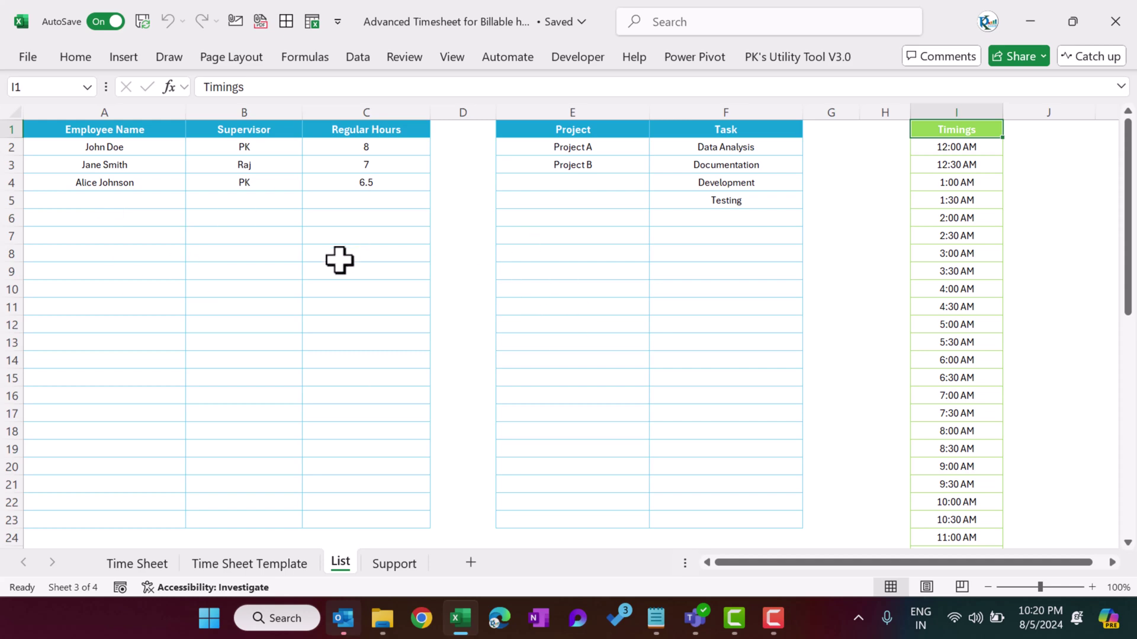
Step: On the Time Sheet dashboard, check the entry table's date, employee, task and end-time cells
click(142, 566)
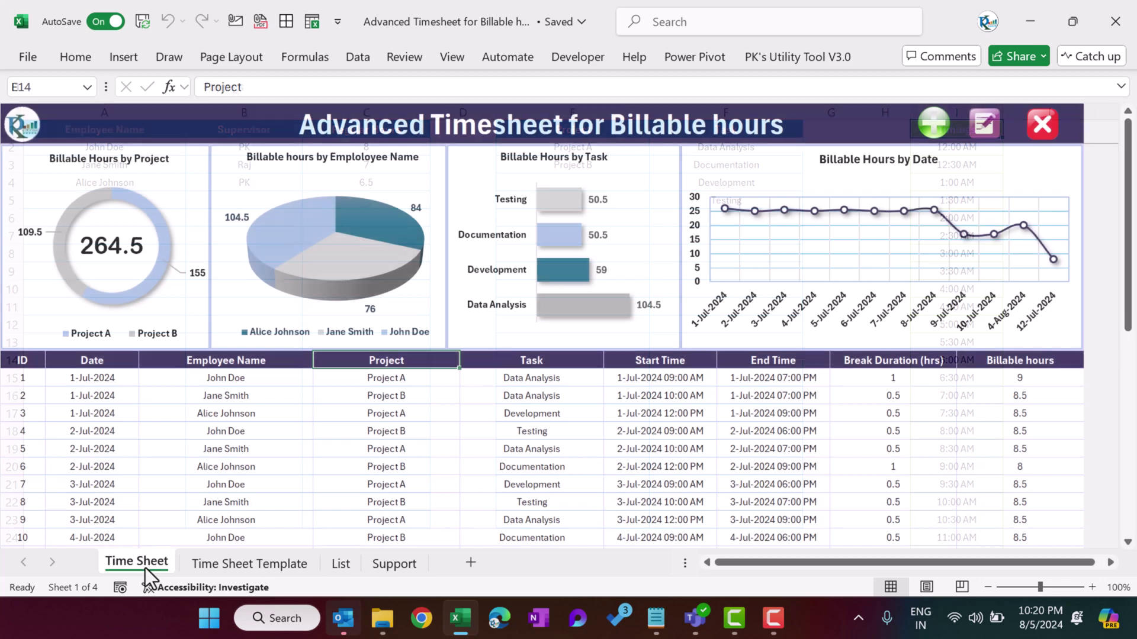
click(77, 379)
click(201, 393)
click(547, 393)
click(782, 394)
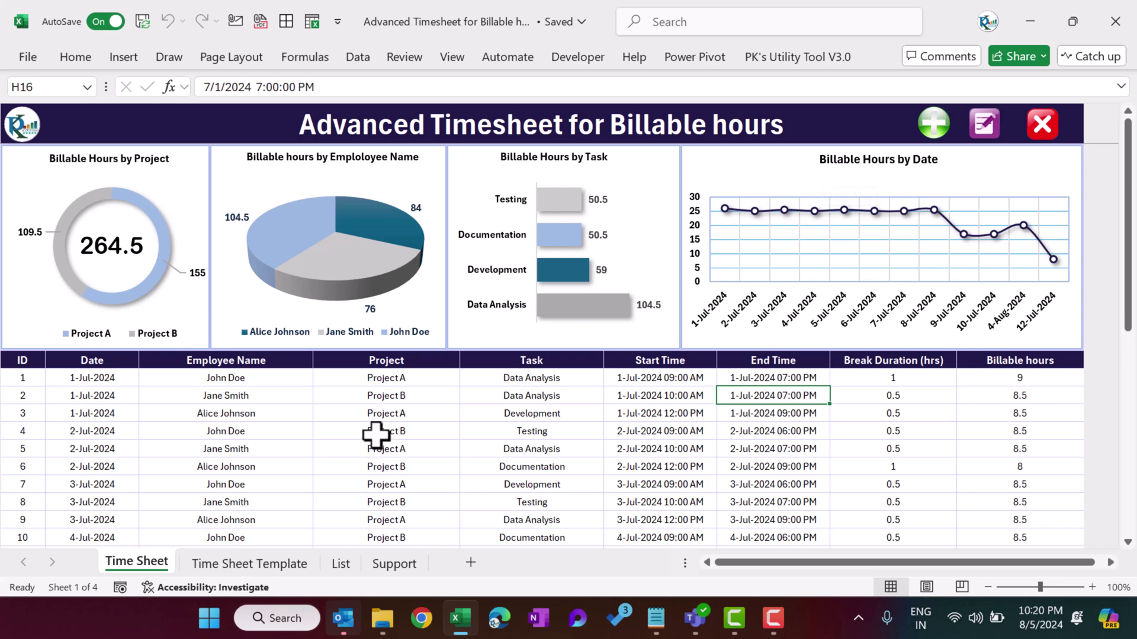
Step: Review the Support sheet's hours pivots by employee, project, task and date, then return to Time Sheet
click(397, 563)
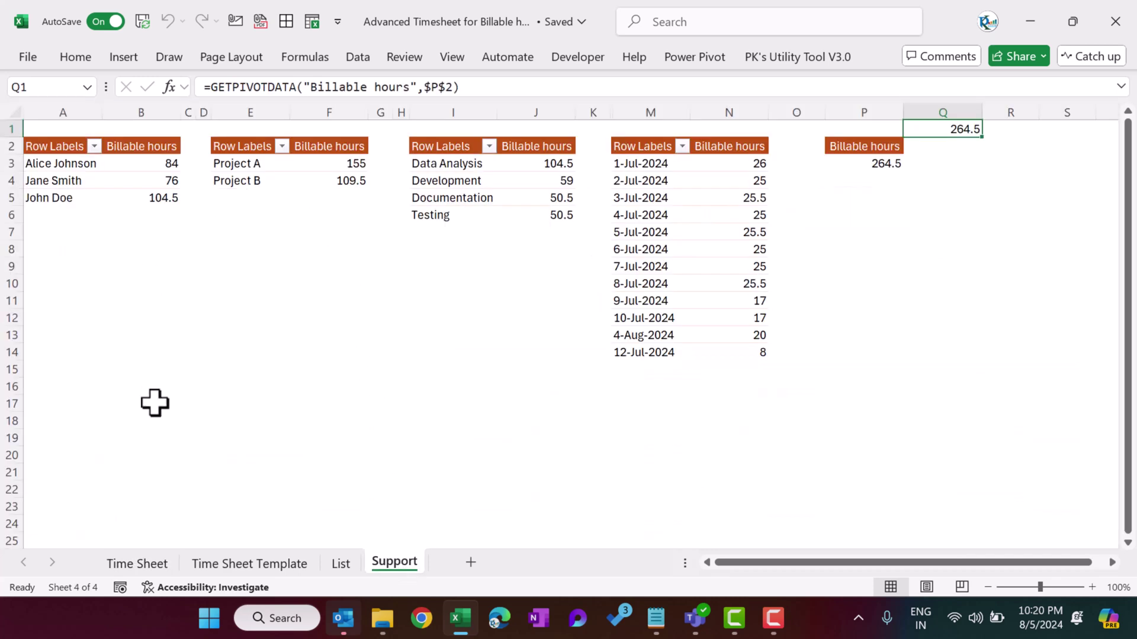
click(69, 167)
click(263, 171)
click(458, 168)
click(658, 168)
click(856, 164)
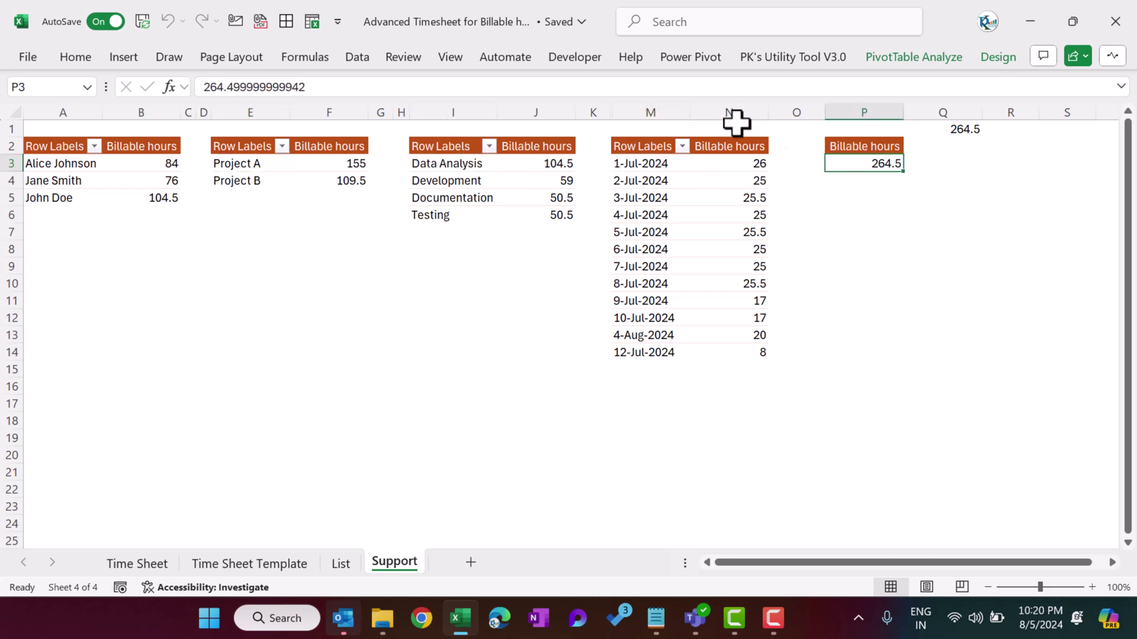
click(140, 567)
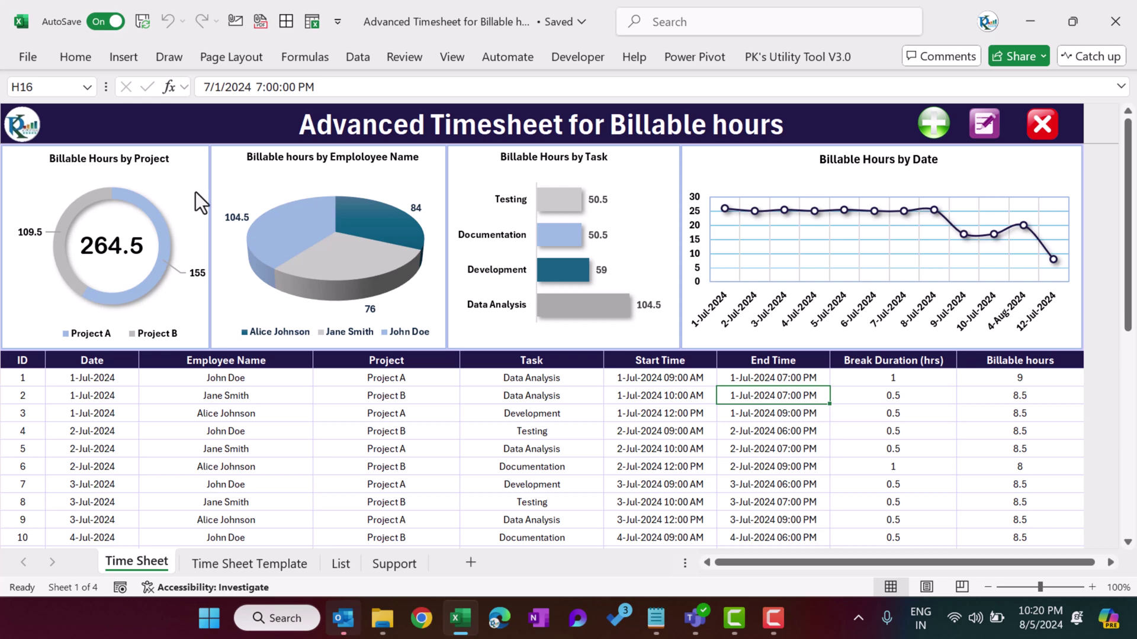
Step: Preview and close the entry form, then open the frm_Timesheet design in the Visual Basic editor
click(935, 126)
click(712, 106)
click(578, 59)
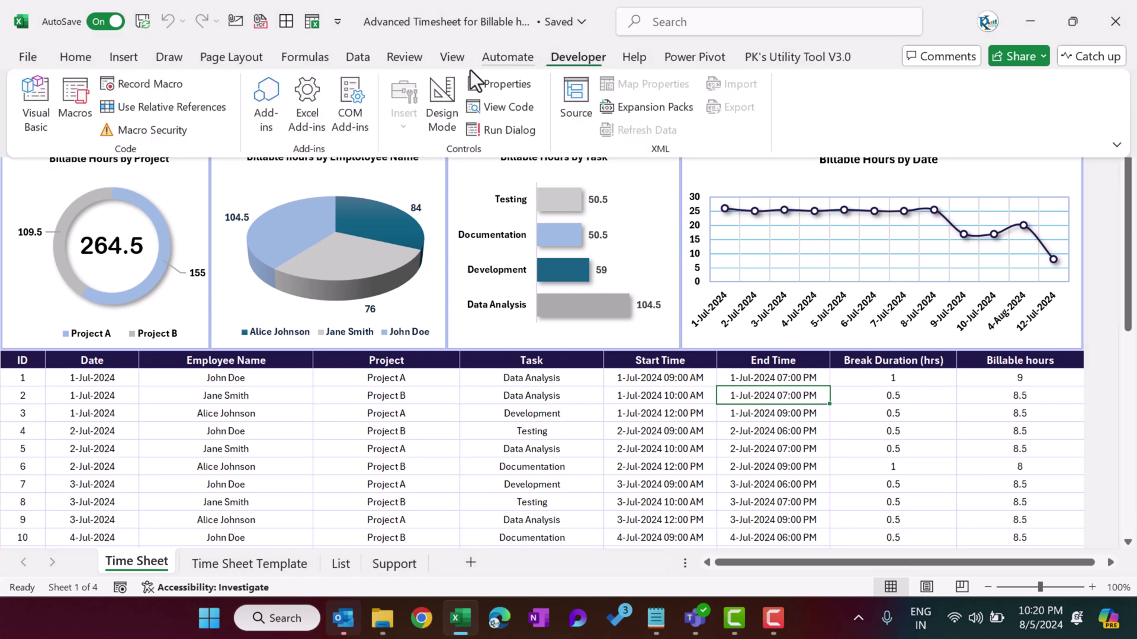
click(27, 115)
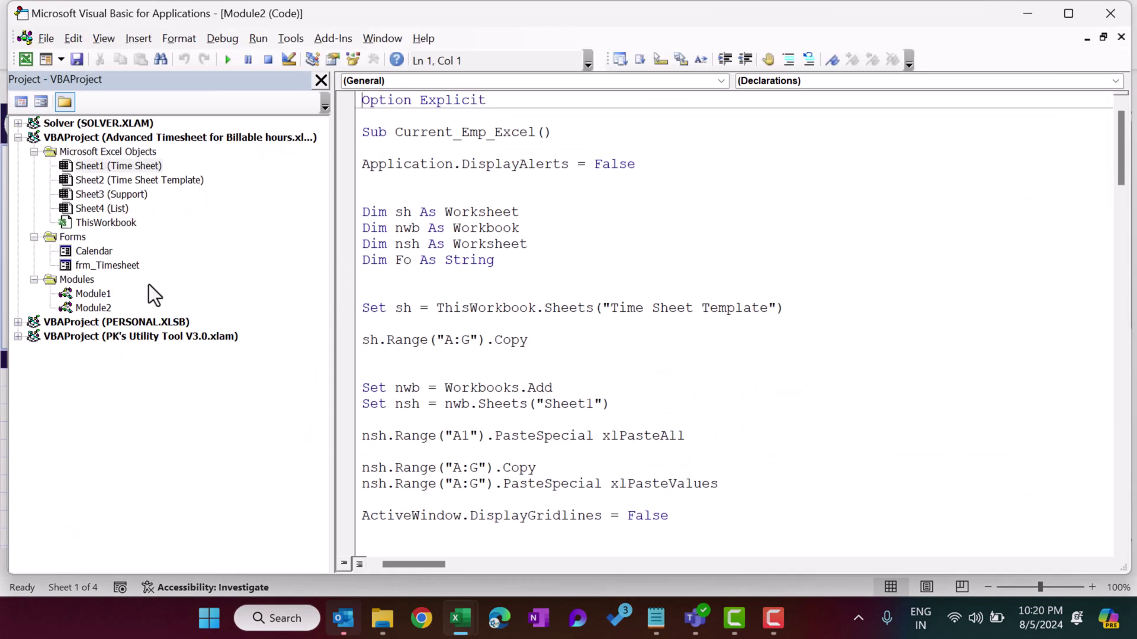
double_click(112, 266)
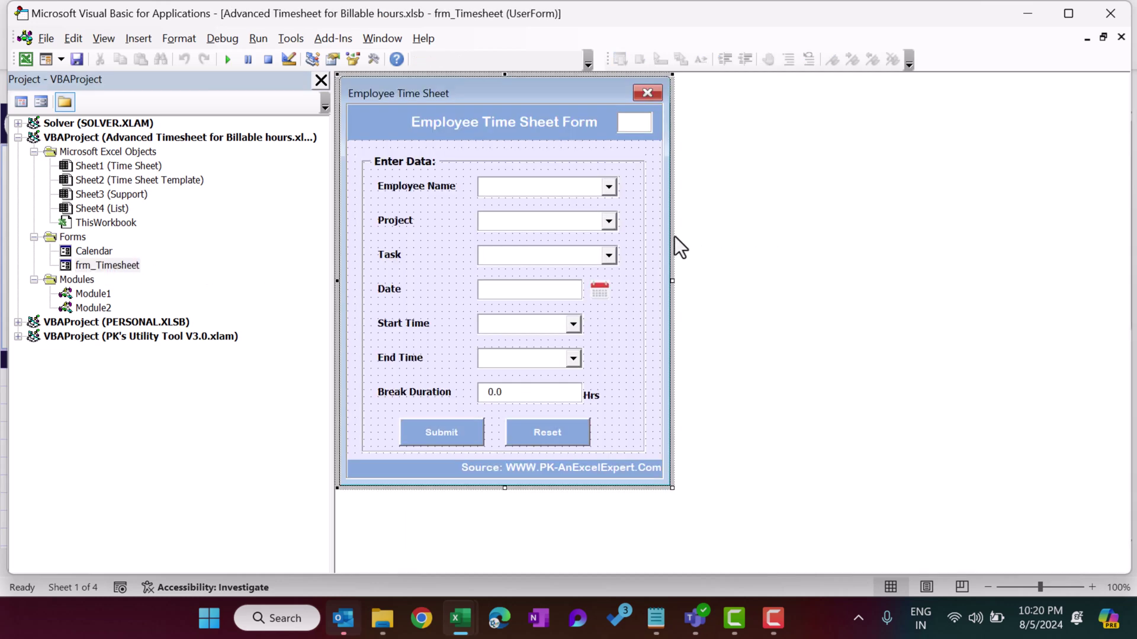
key(F7)
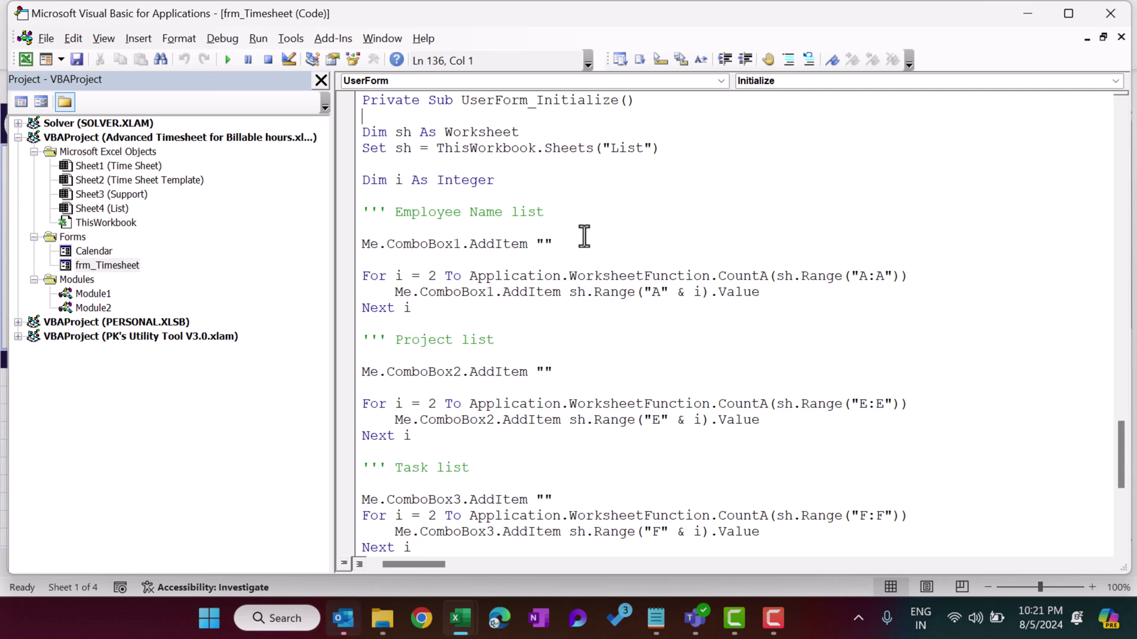
scroll(594, 212, down, 1)
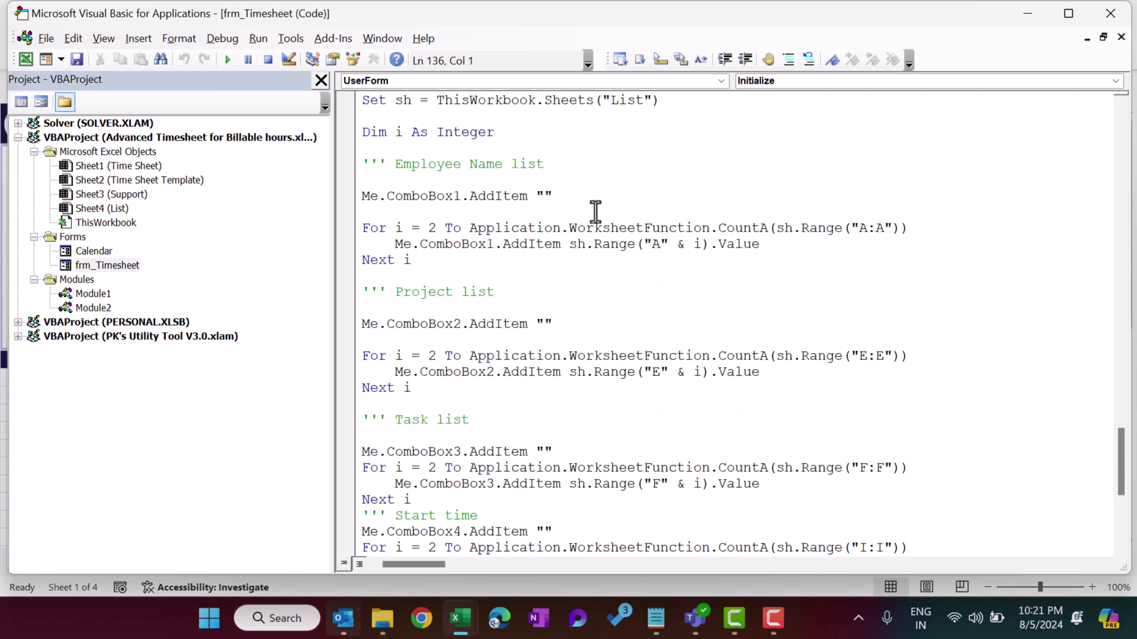
drag(395, 165, 673, 153)
scroll(528, 134, up, 1)
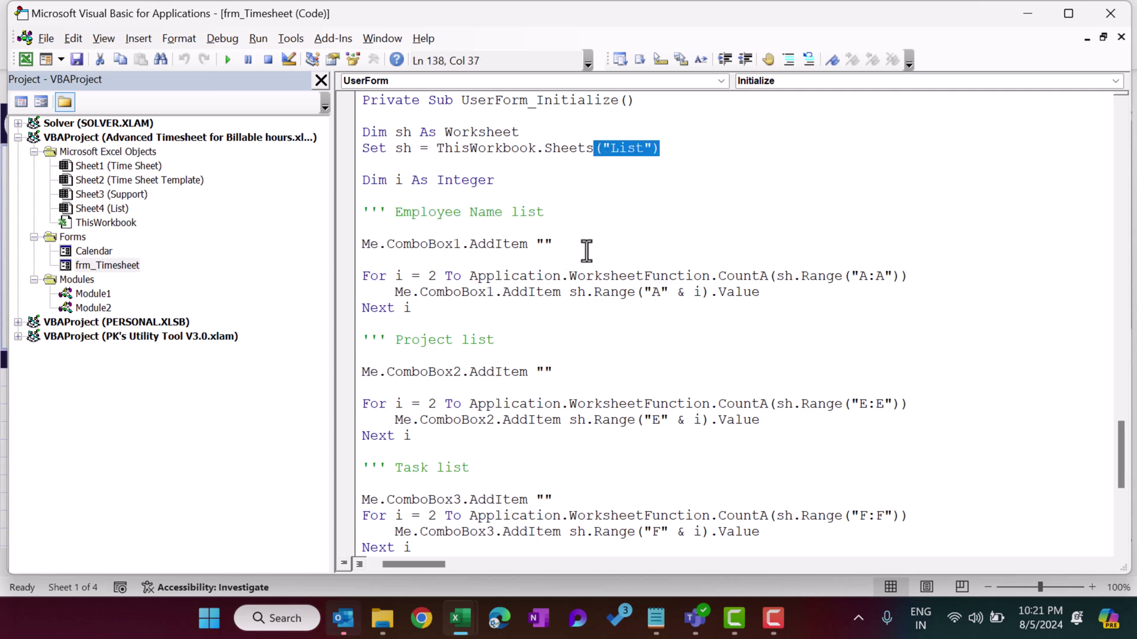
drag(445, 256, 519, 255)
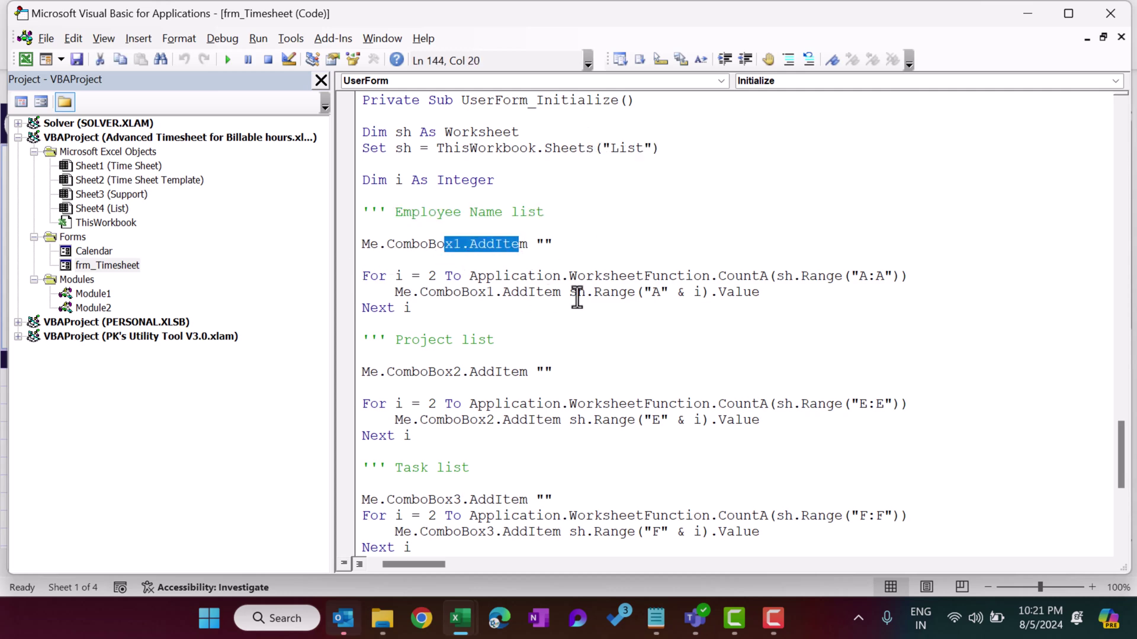
drag(458, 213, 566, 223)
drag(435, 339, 549, 339)
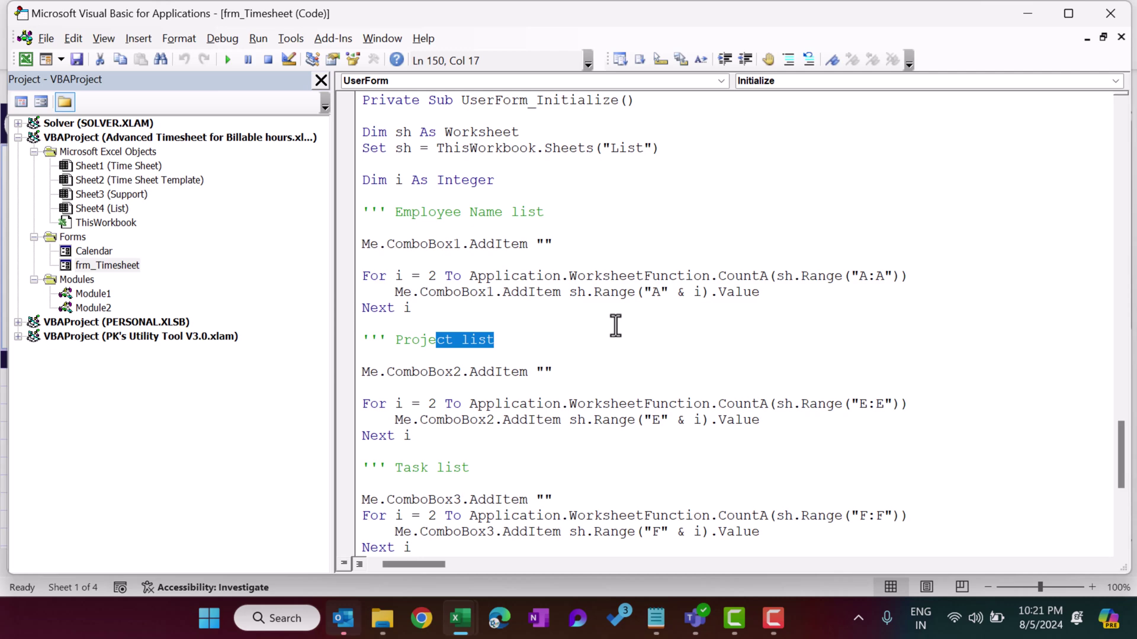
scroll(525, 350, down, 2)
drag(429, 370, 525, 377)
scroll(640, 341, down, 3)
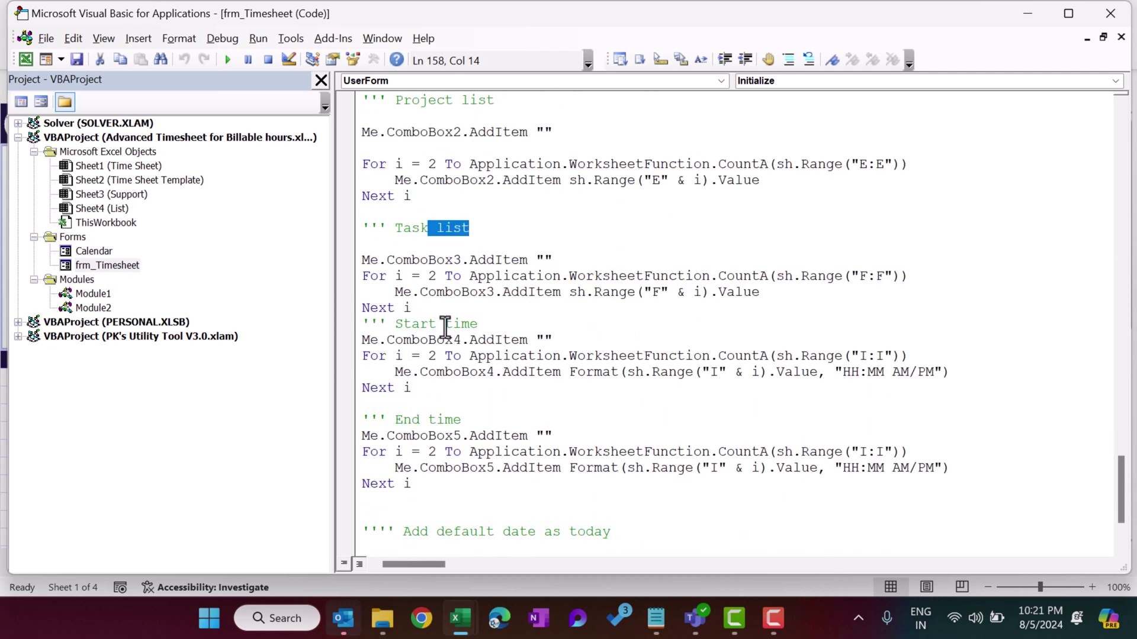
drag(445, 326, 477, 325)
drag(437, 436, 774, 437)
scroll(626, 369, down, 3)
click(776, 436)
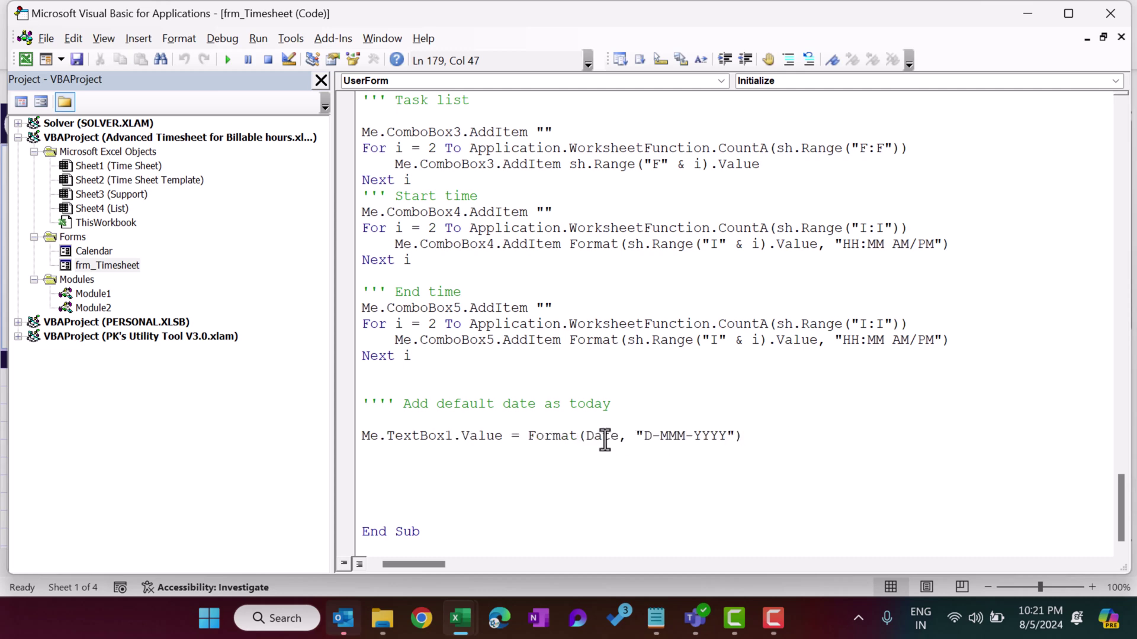
scroll(634, 412, up, 5)
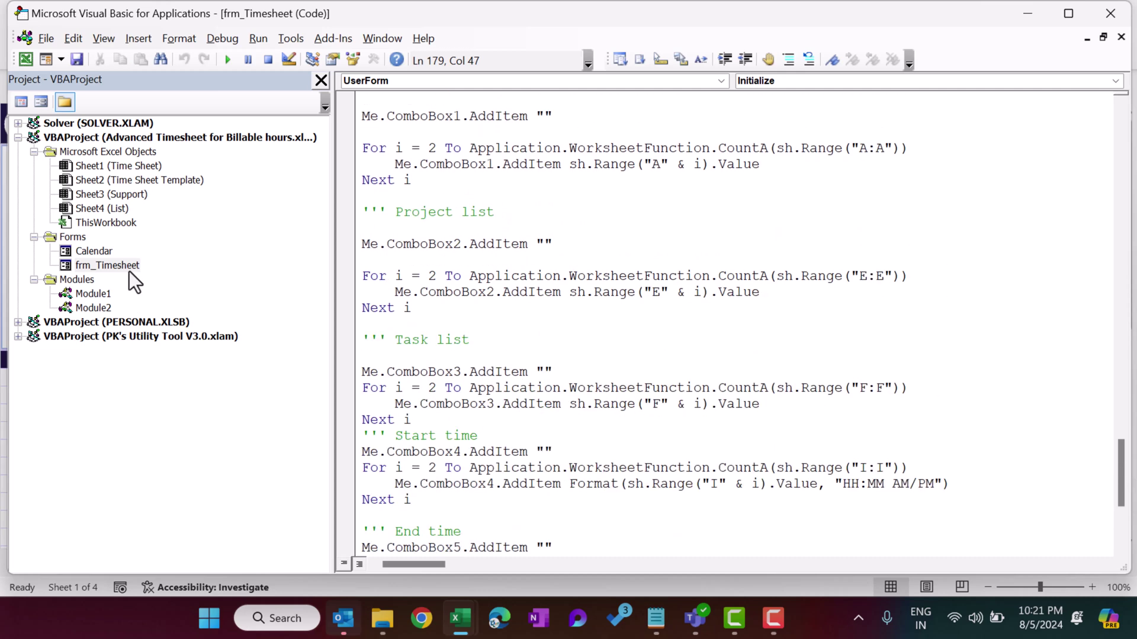
double_click(129, 270)
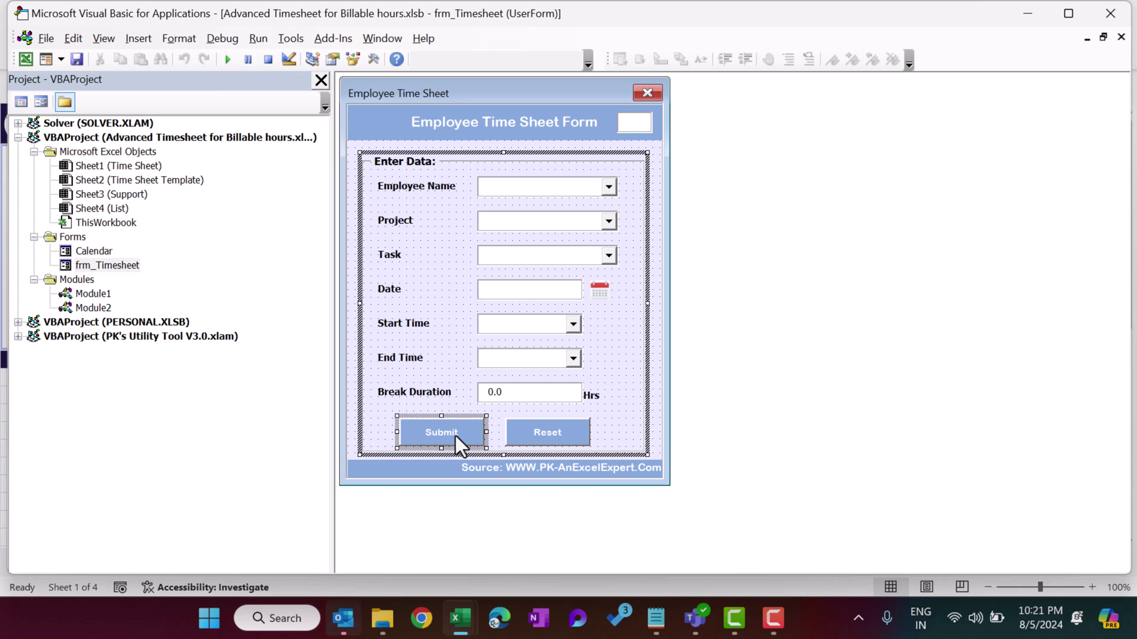
Step: Open the Submit button's CommandButton1_Click code and review its employee and project validation messages
double_click(456, 436)
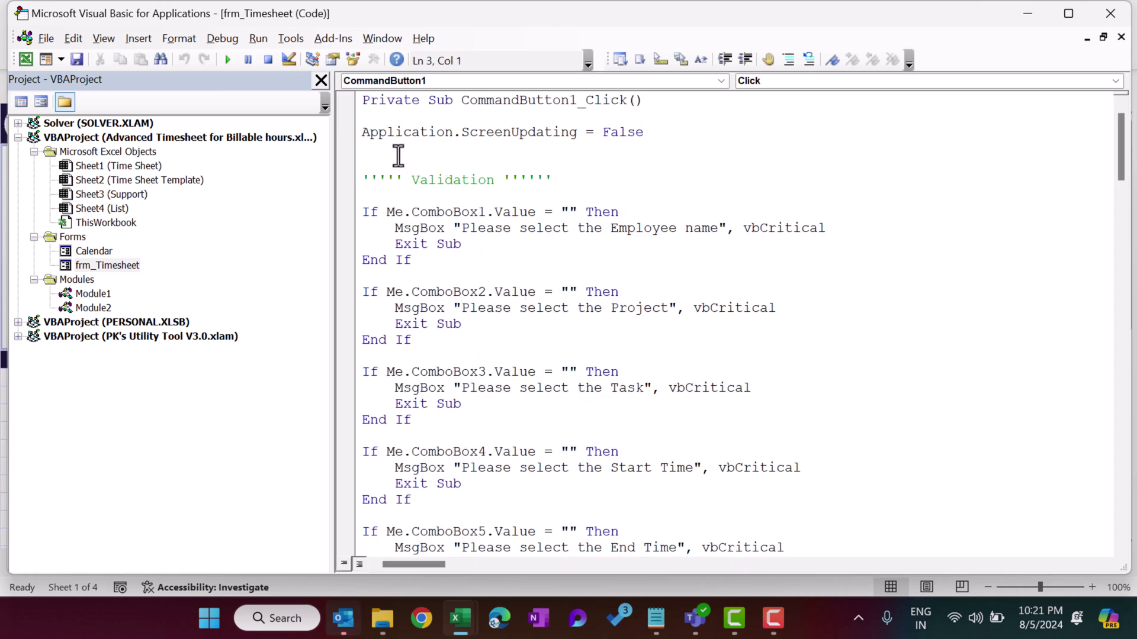
drag(363, 179, 601, 179)
scroll(614, 208, down, 2)
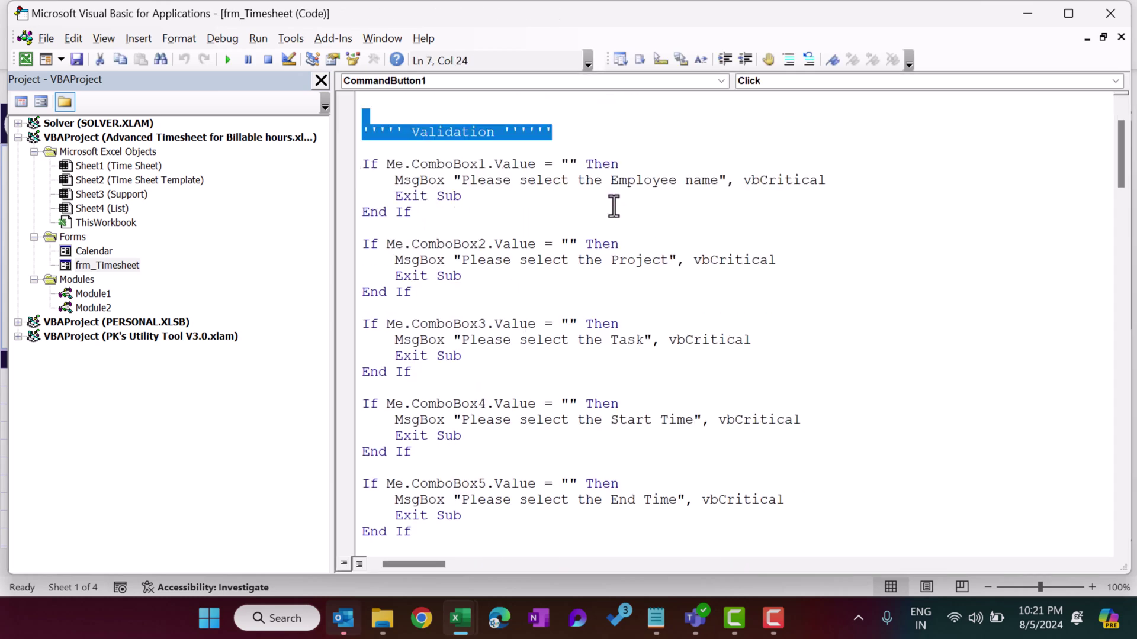
drag(466, 132, 728, 132)
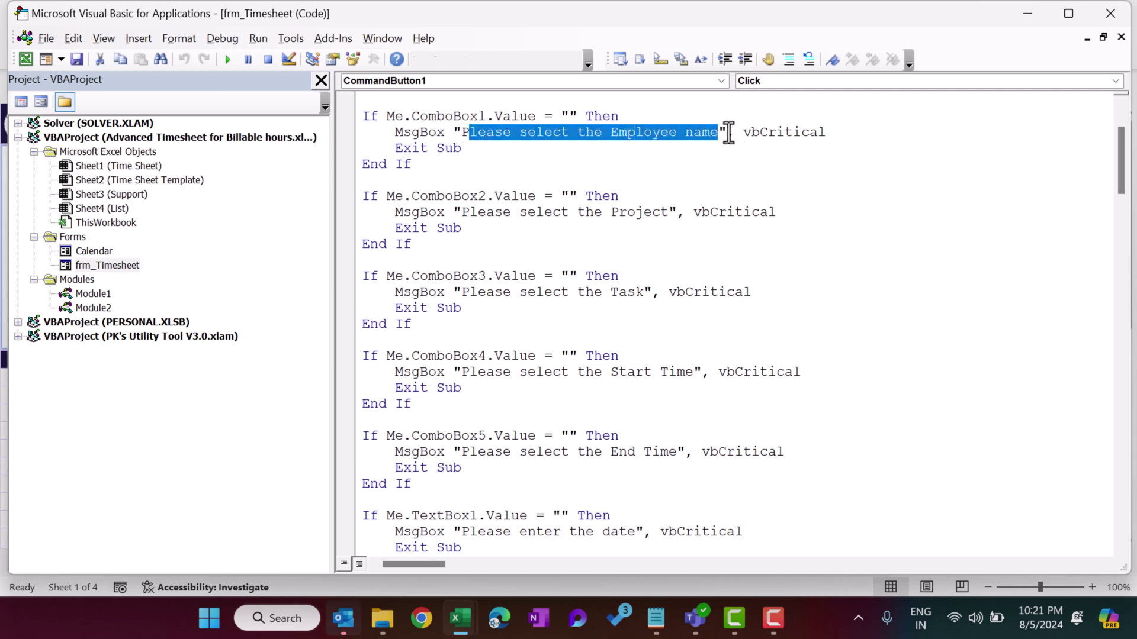
click(639, 163)
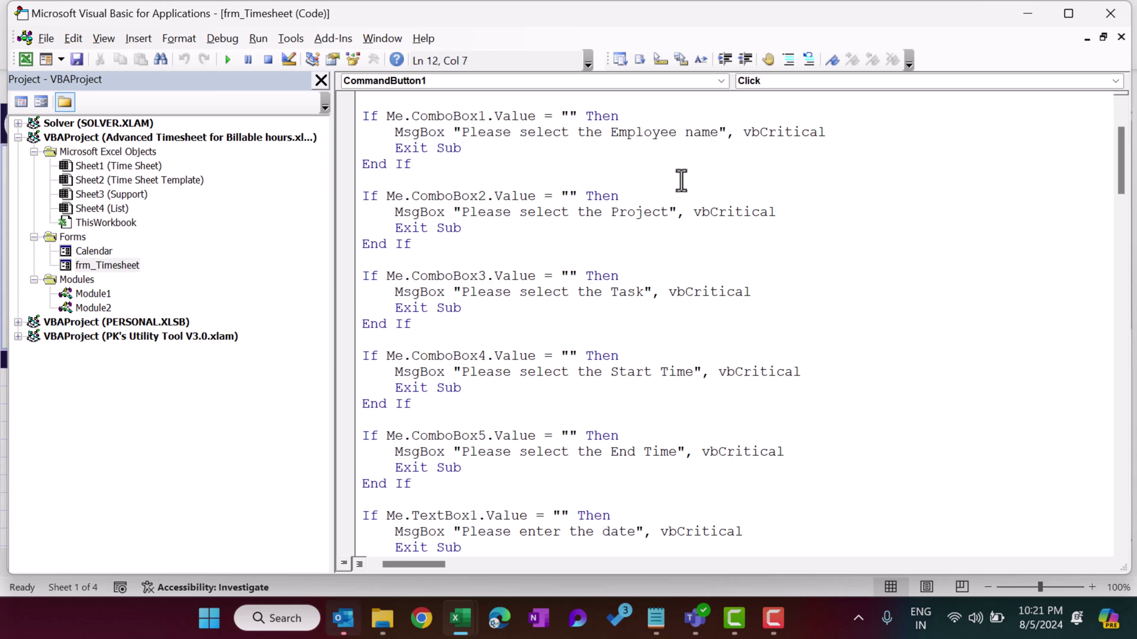
drag(552, 212, 678, 212)
drag(551, 292, 675, 292)
Step: Scroll on to the code that writes each entry into the Time Sheet sheet
scroll(682, 292, down, 3)
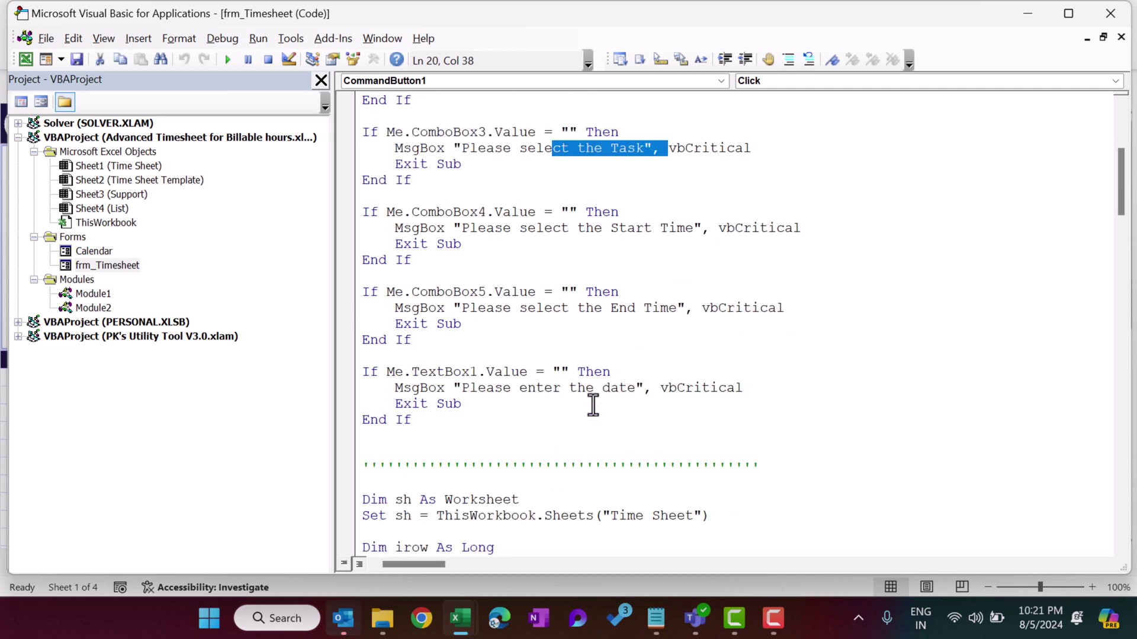
scroll(608, 399, down, 7)
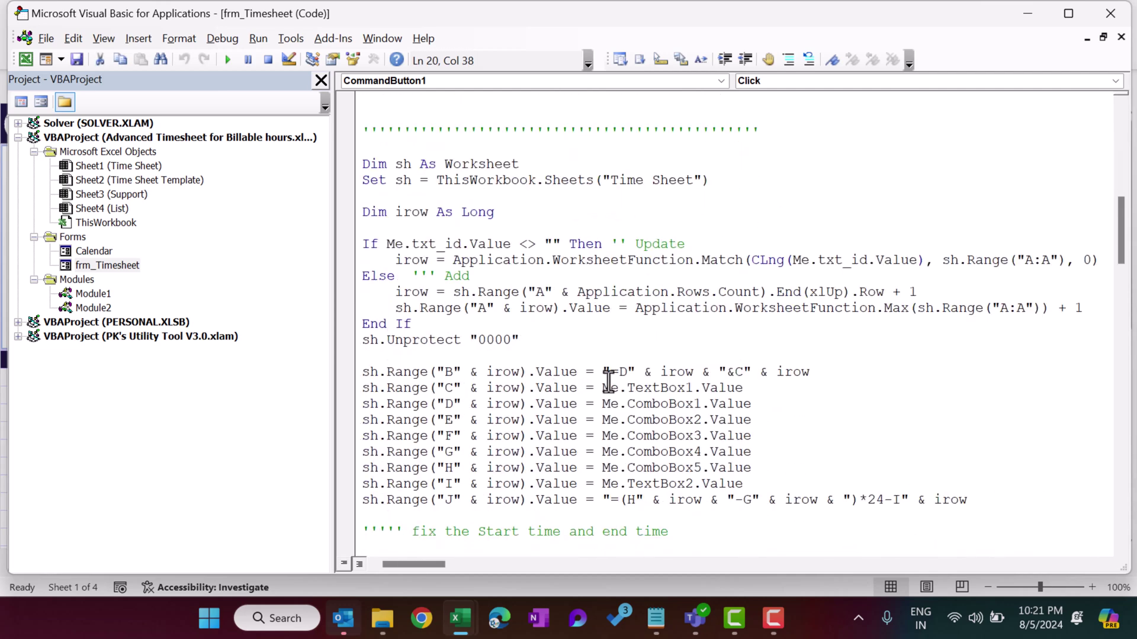
drag(597, 181, 709, 181)
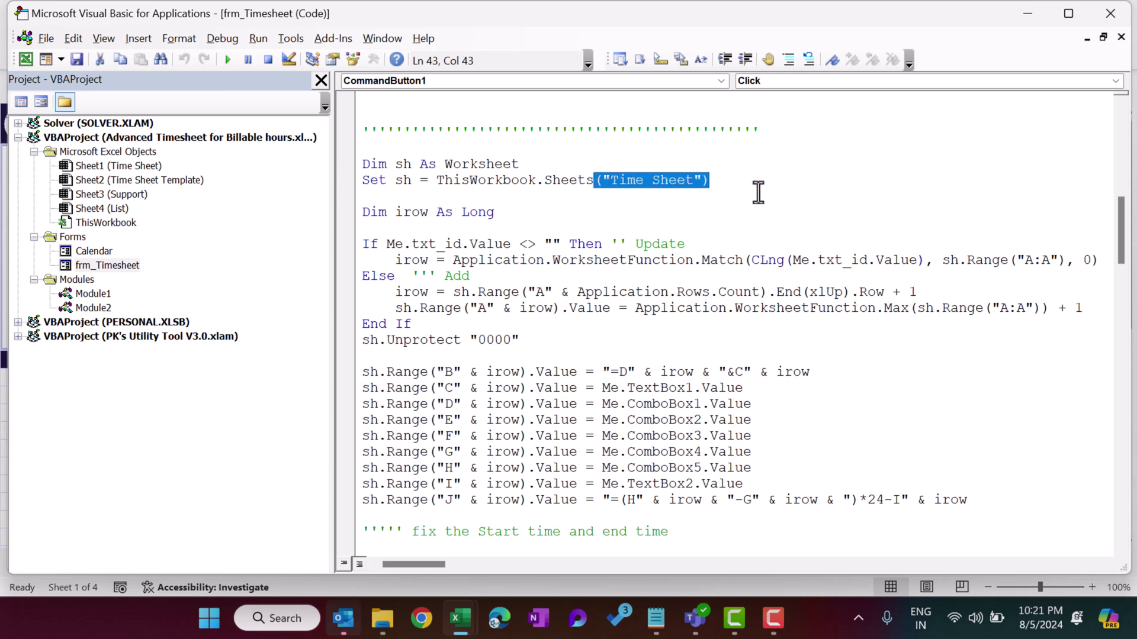